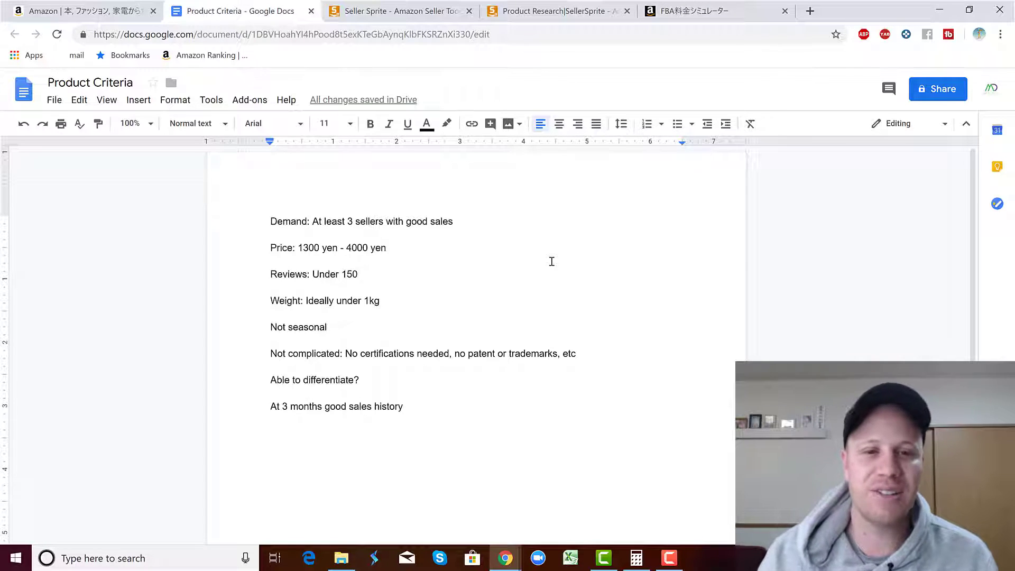
Step: Review the product criteria line by line, highlighting each from Demand through Able to differentiate
double_click(285, 224)
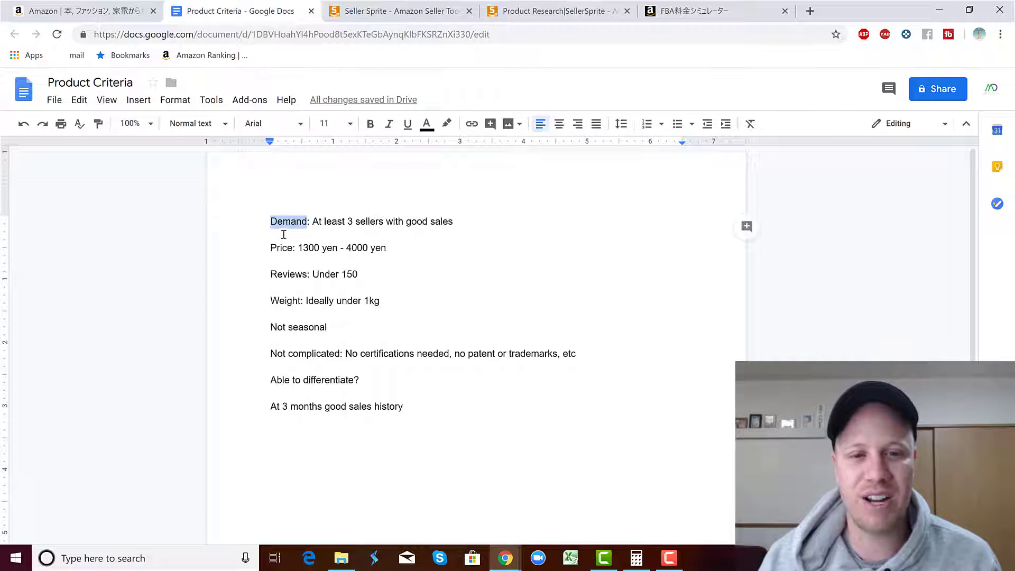
double_click(280, 248)
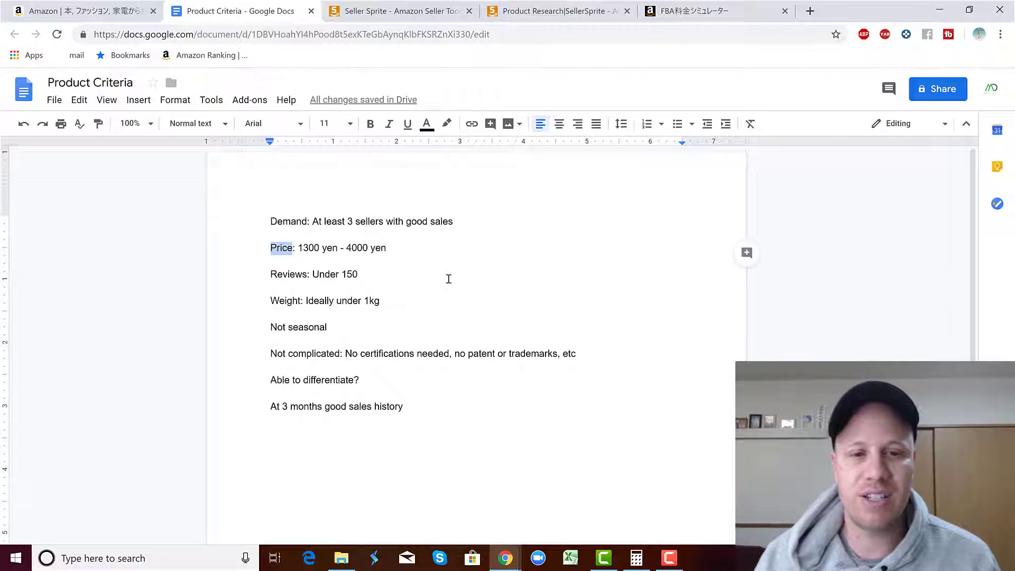
double_click(291, 275)
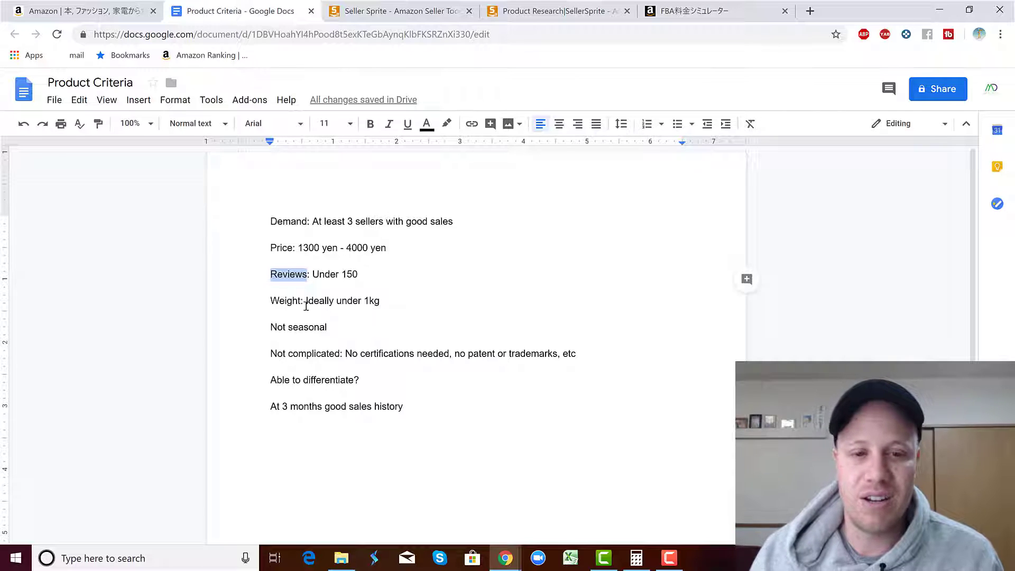
double_click(286, 302)
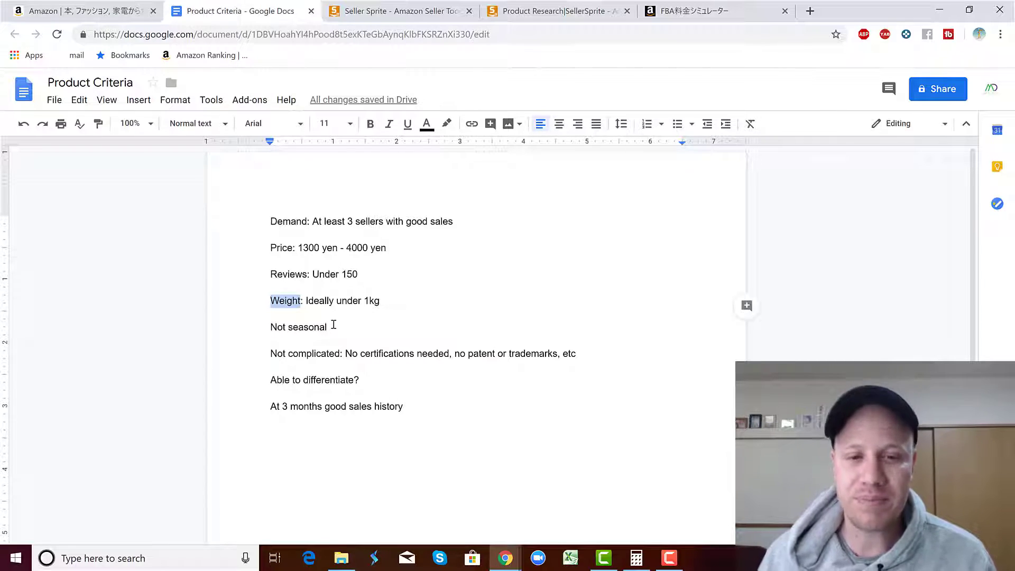
left_click_drag(330, 326, 264, 327)
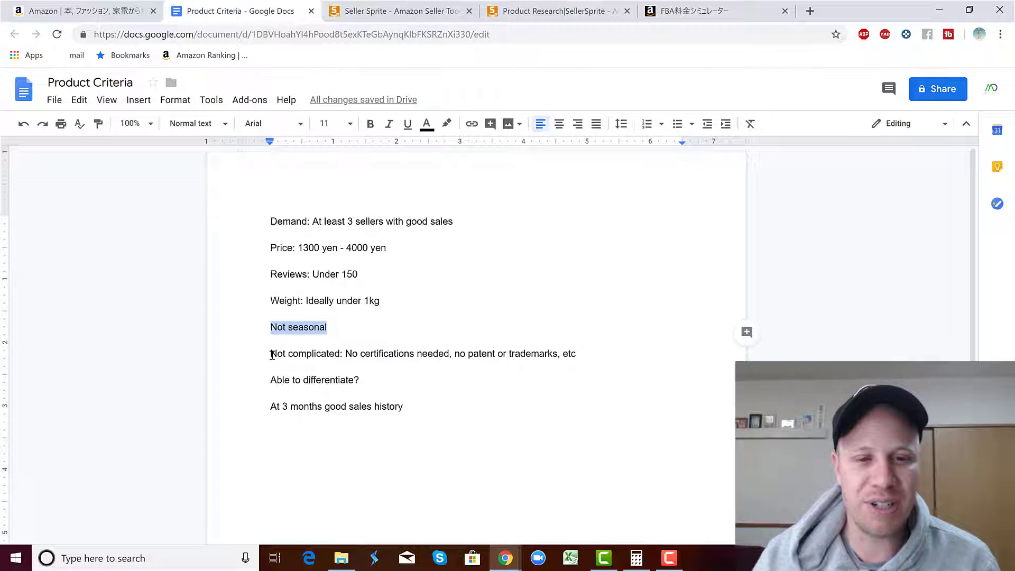
left_click_drag(270, 353, 339, 359)
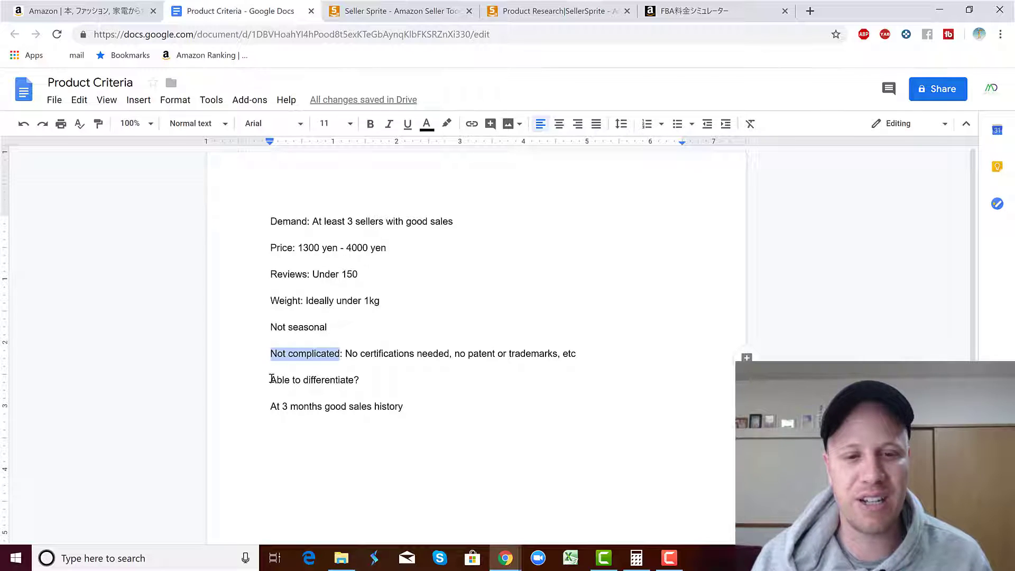
left_click_drag(271, 379, 362, 380)
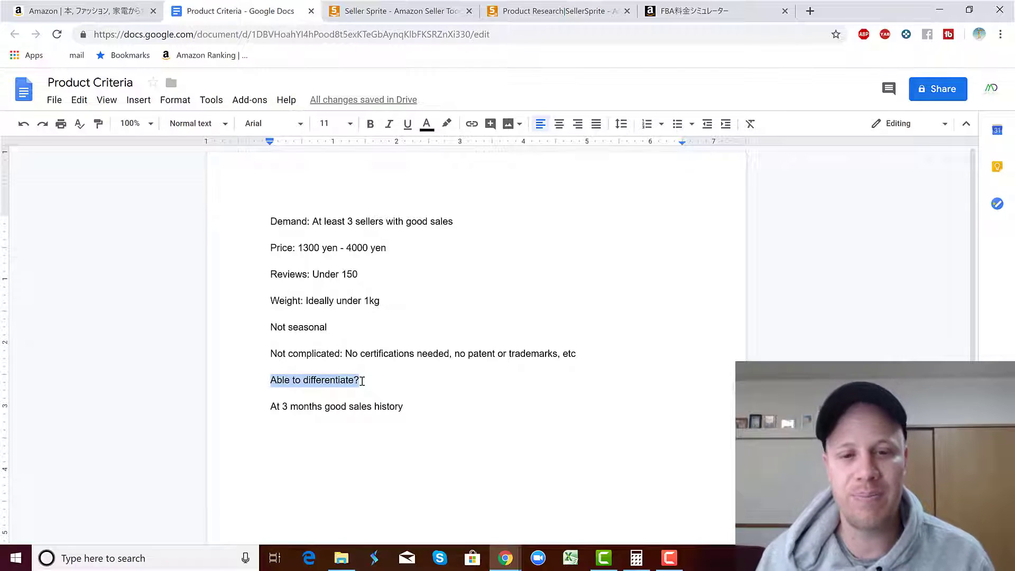
Step: Correct the last criterion in the document to read "At least 3 months good sales history"
left_click_drag(403, 406, 271, 407)
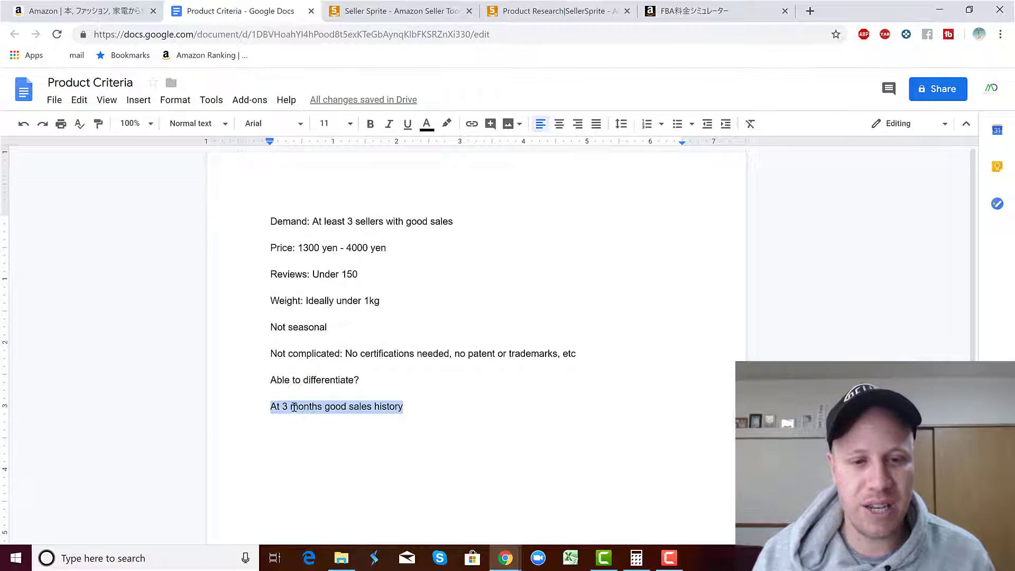
left_click(284, 407)
type("least")
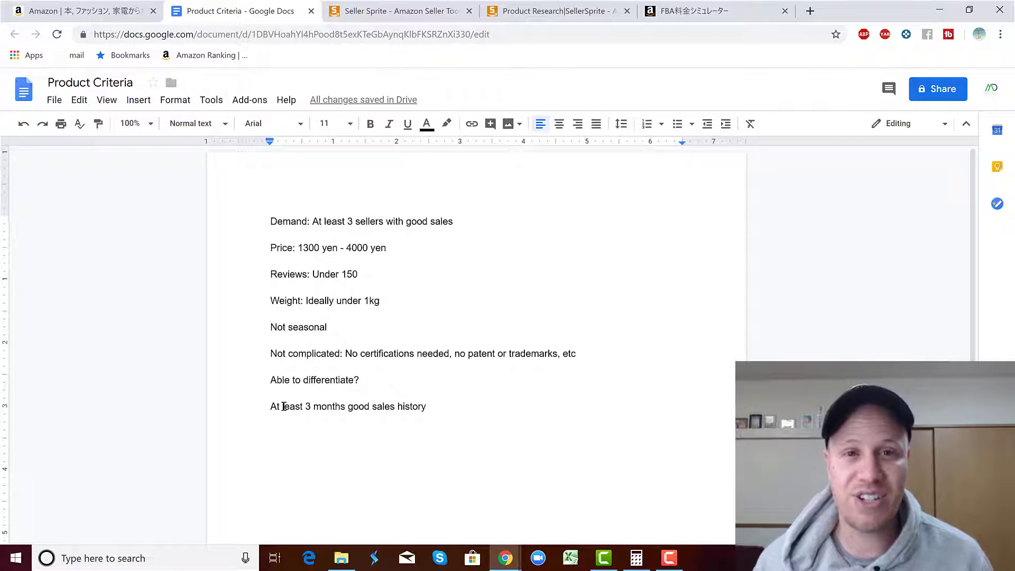
Step: Switch to the SellerSprite website and look over the feature overview on its home page
left_click(421, 9)
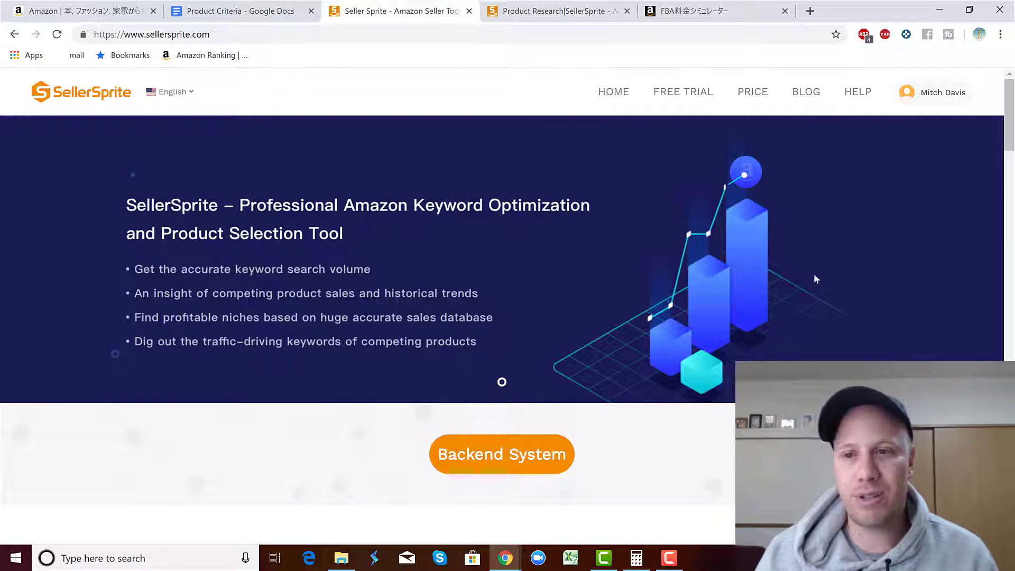
left_click_drag(1007, 149, 1004, 205)
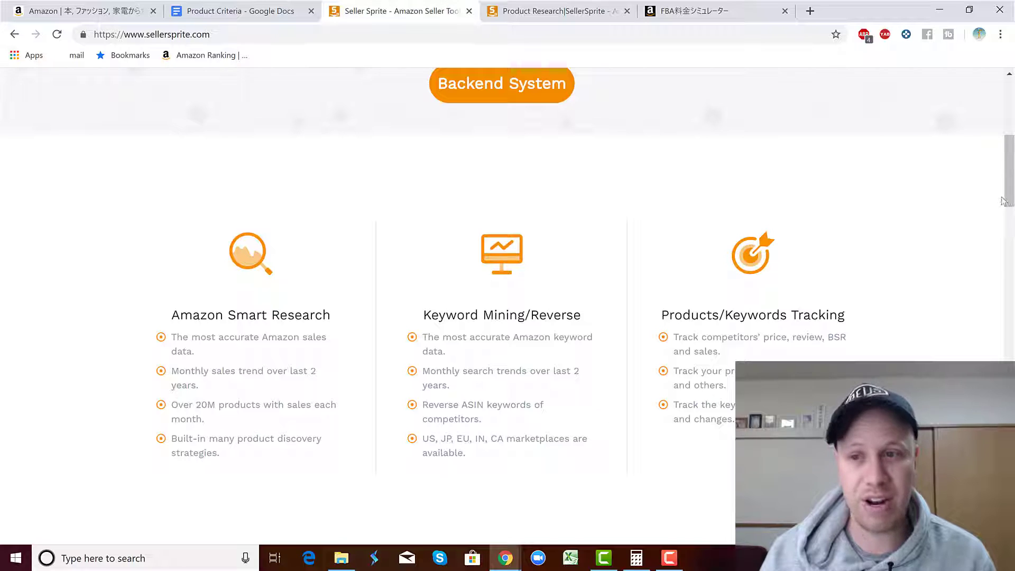
left_click_drag(1005, 187, 1005, 134)
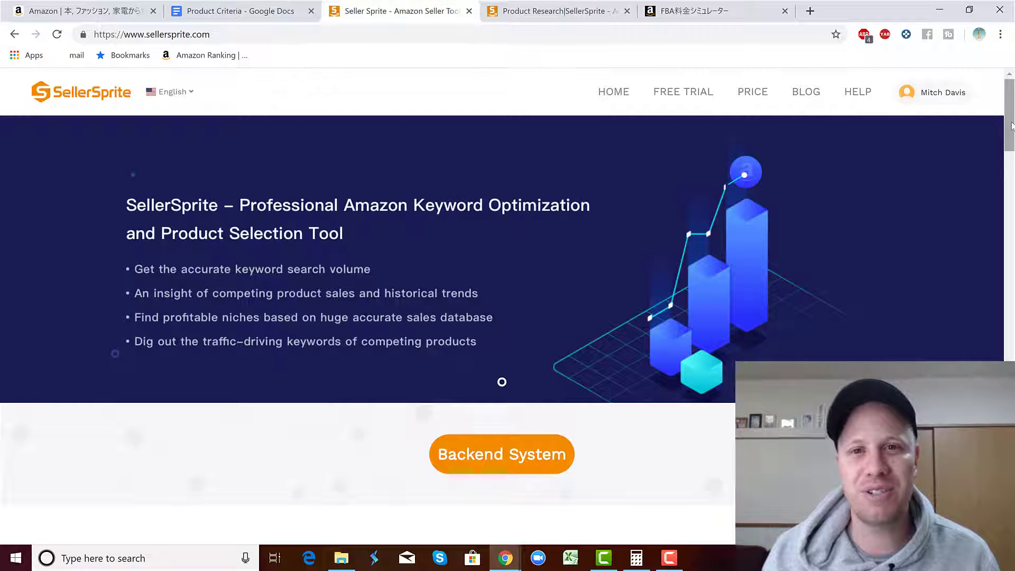
Step: Go to Version 2.0 of SellerSprite and open its Product Research tool
left_click(939, 97)
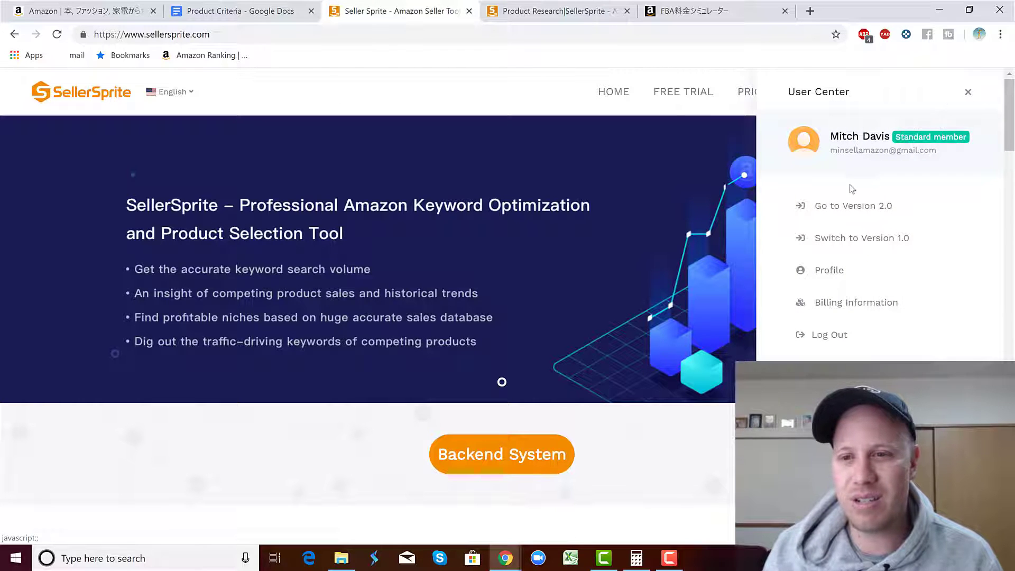
left_click(837, 208)
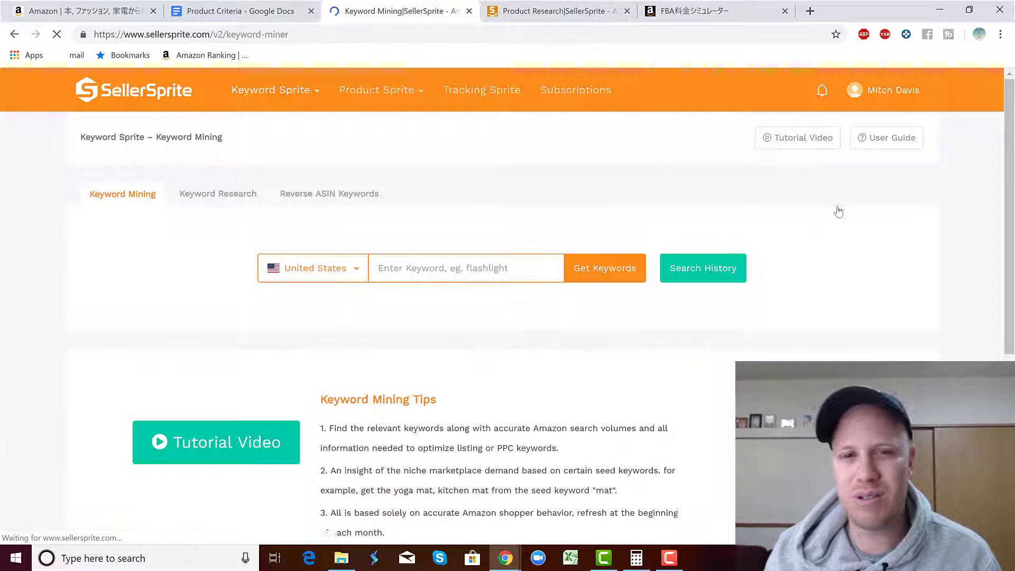
mouse_move(405, 96)
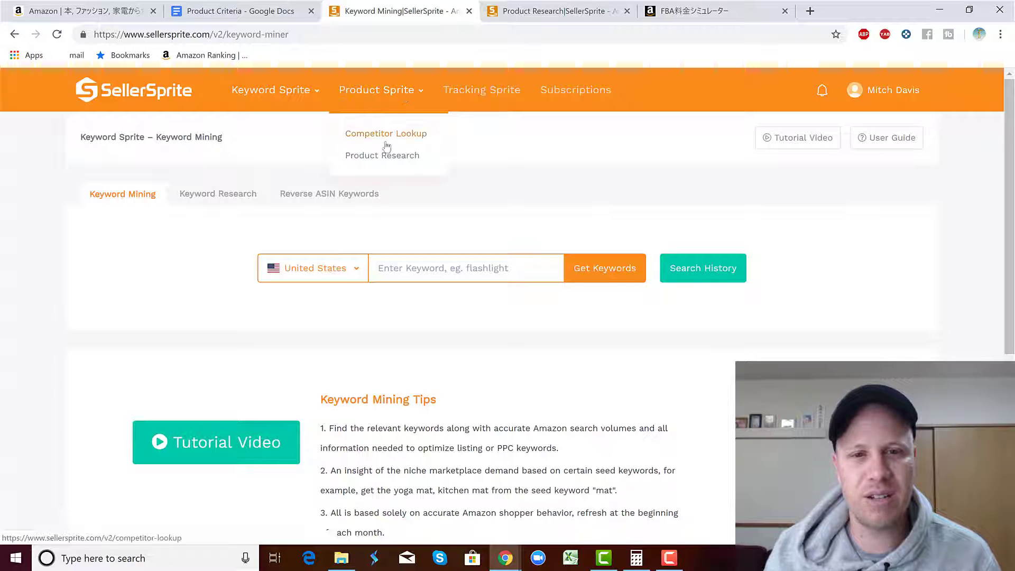
left_click(384, 163)
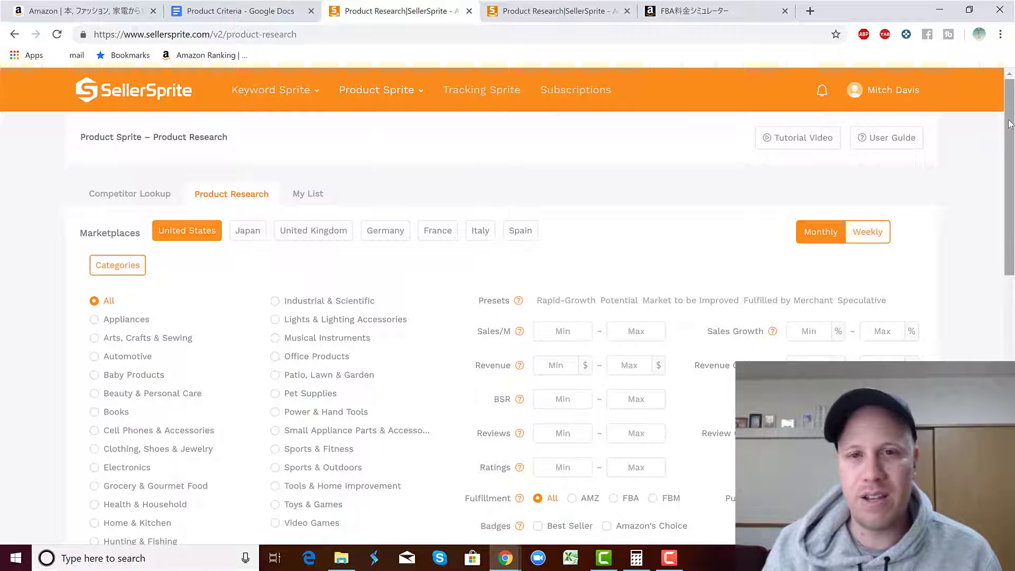
Step: Set the Product Research marketplace to Japan and translate the page to English
left_click_drag(1008, 127, 1006, 162)
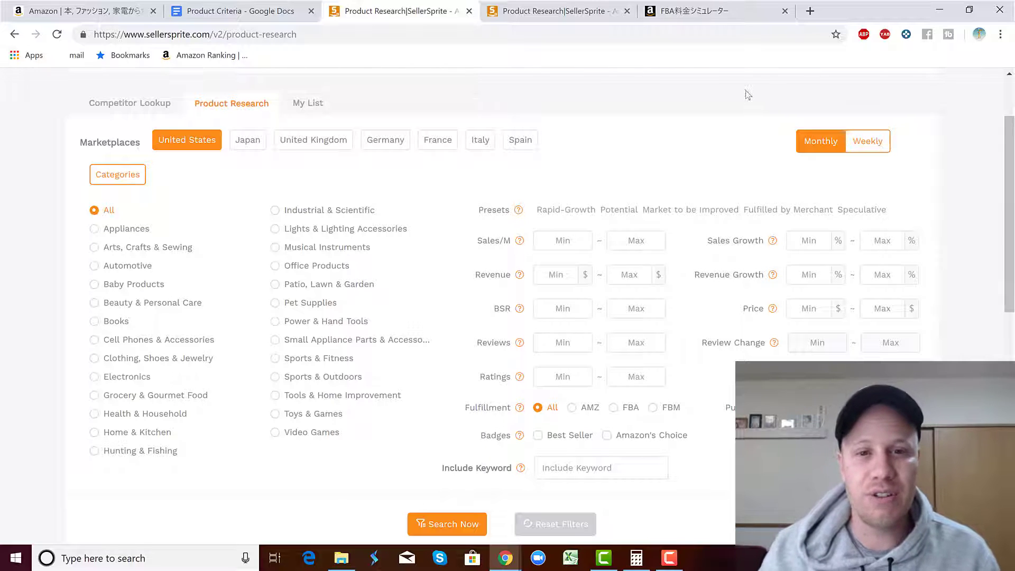
left_click(246, 144)
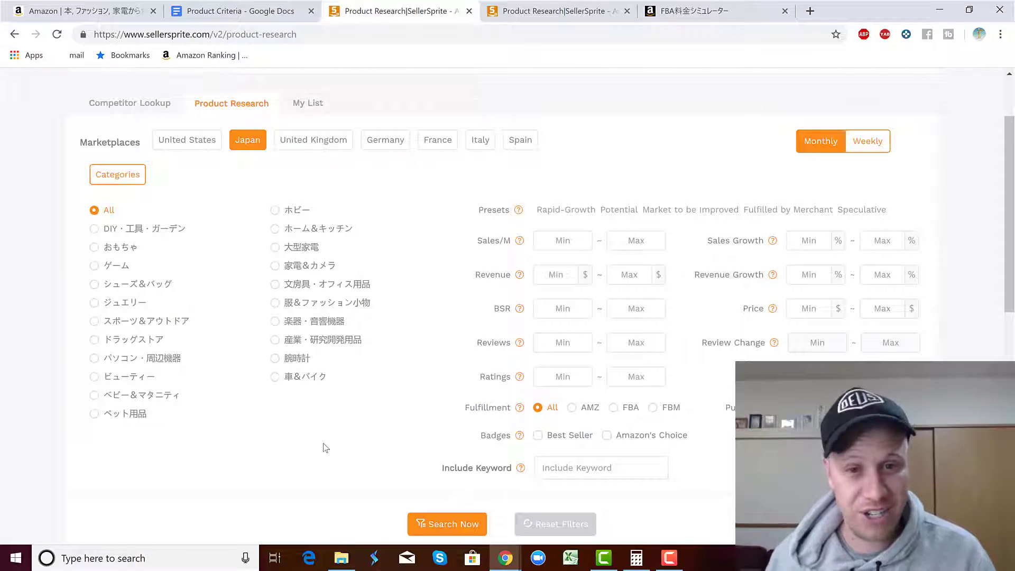
right_click(396, 180)
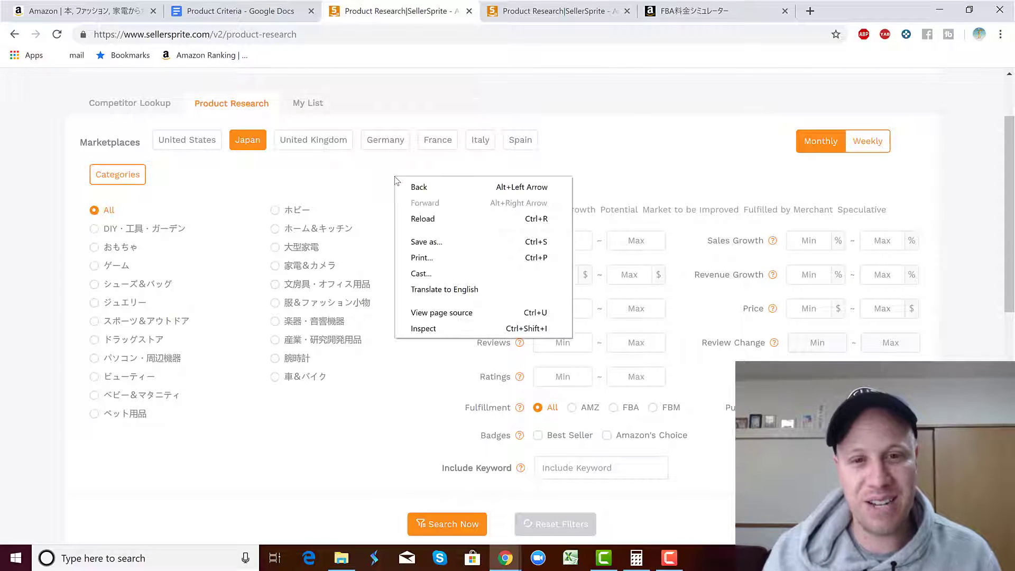
left_click(434, 294)
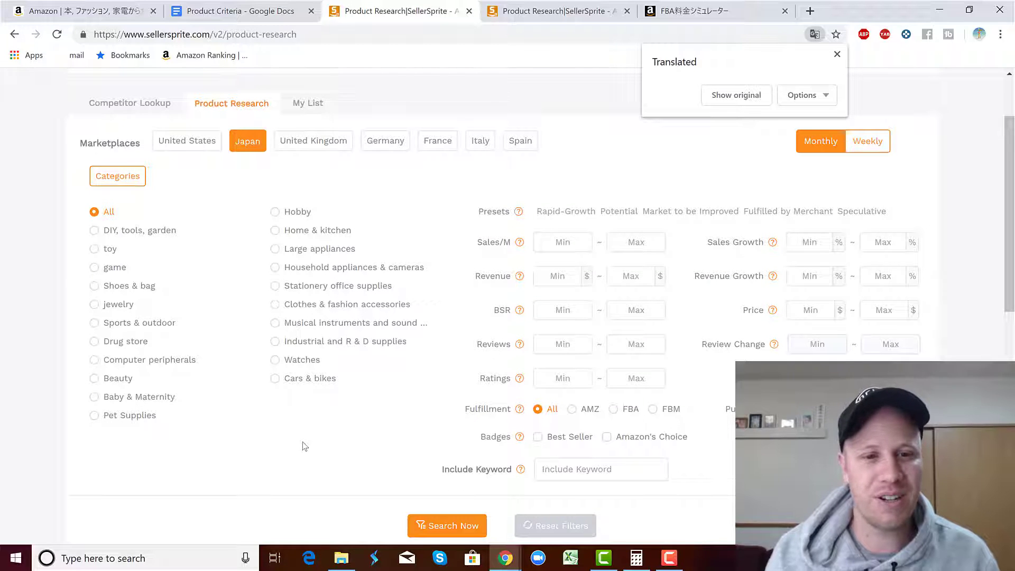
left_click(305, 447)
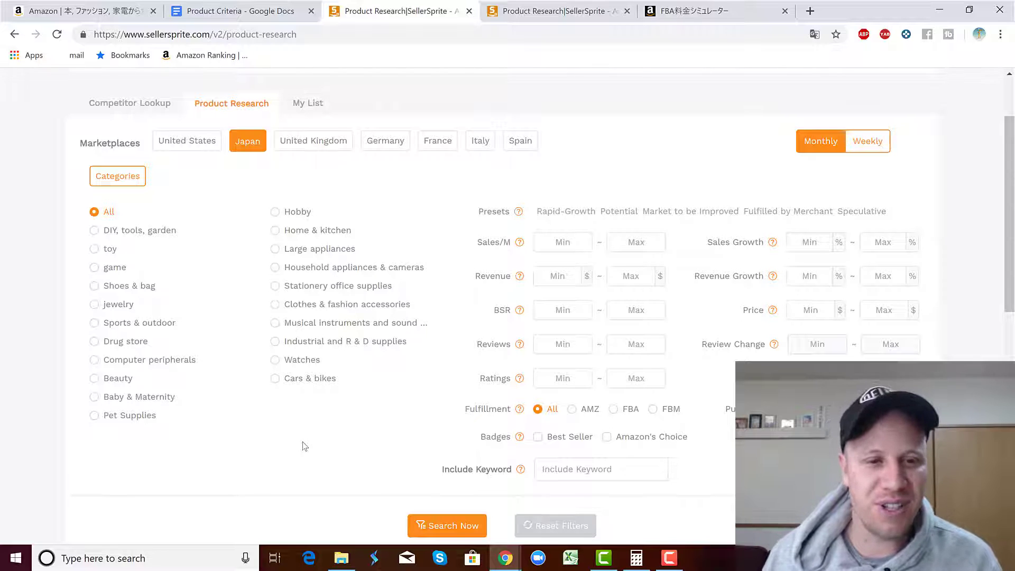
Step: Choose the Sports & outdoor category and limit monthly sales to between 150 and 1200
left_click(94, 323)
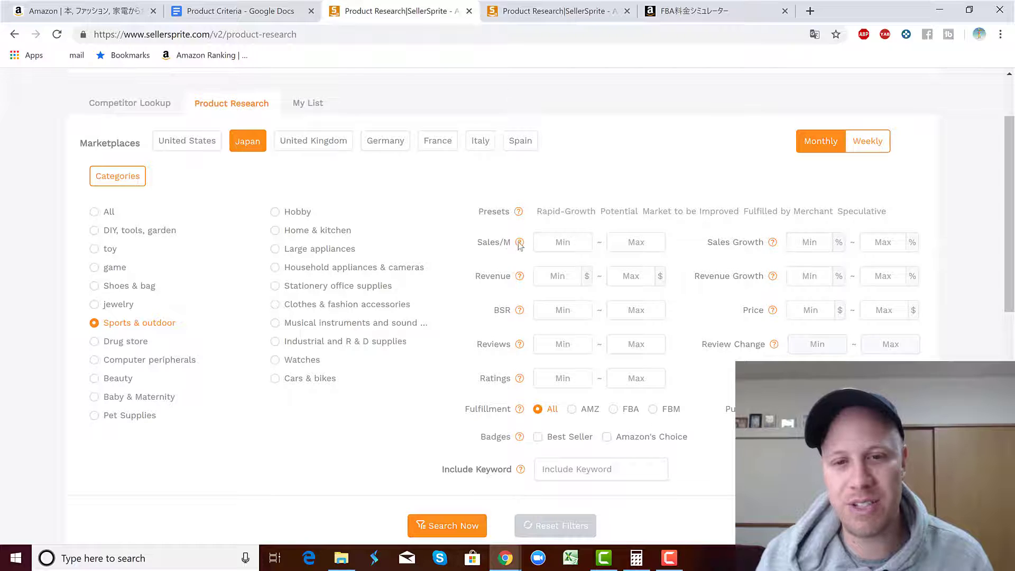
left_click(566, 243)
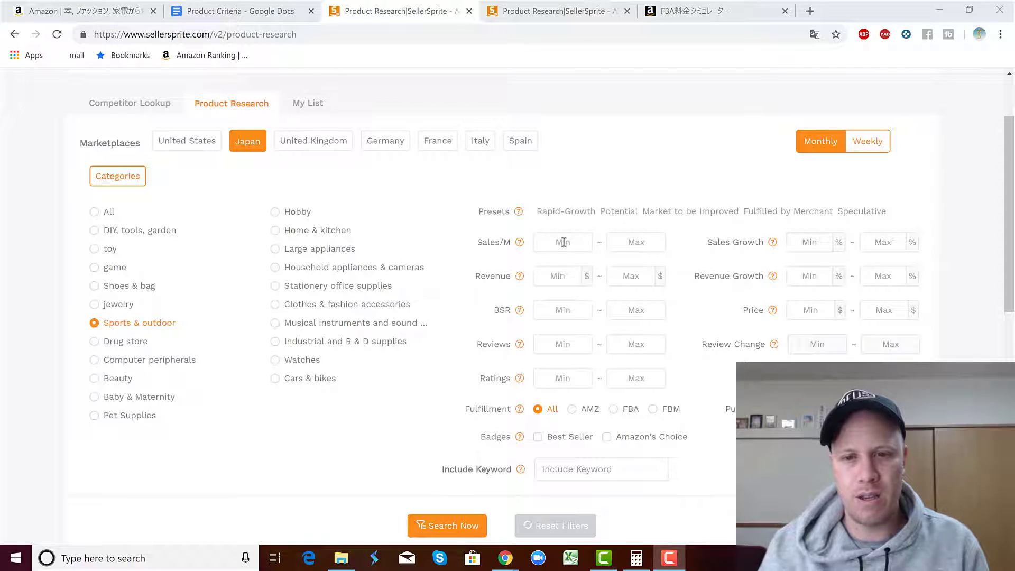
left_click(563, 242)
type("1")
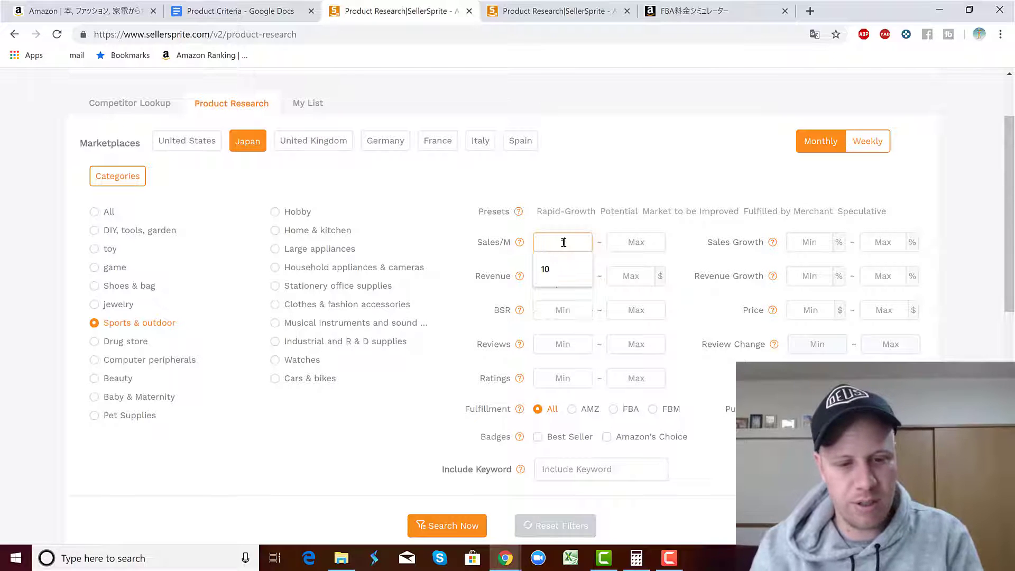
type("50")
key("Tab")
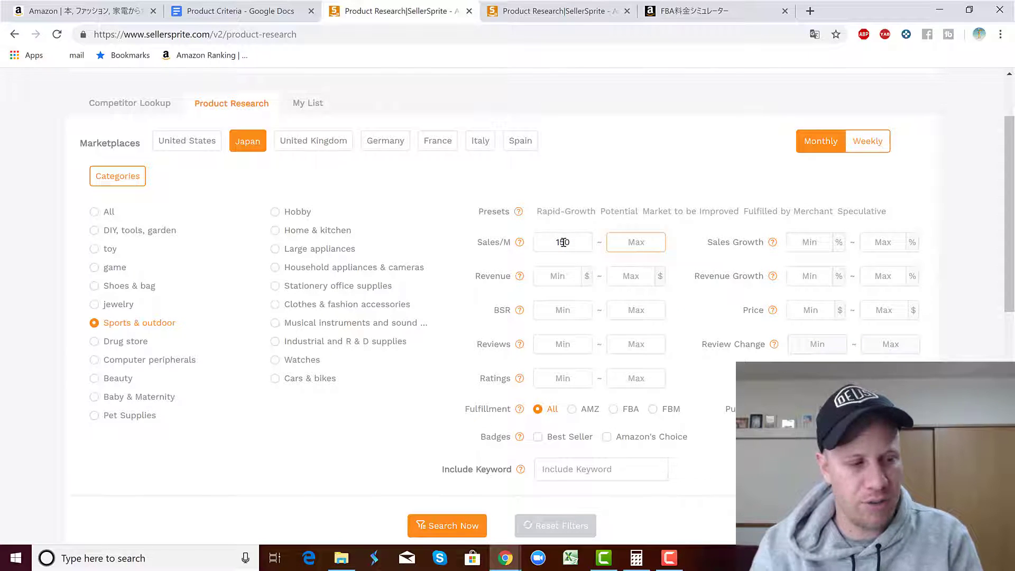
type("1200")
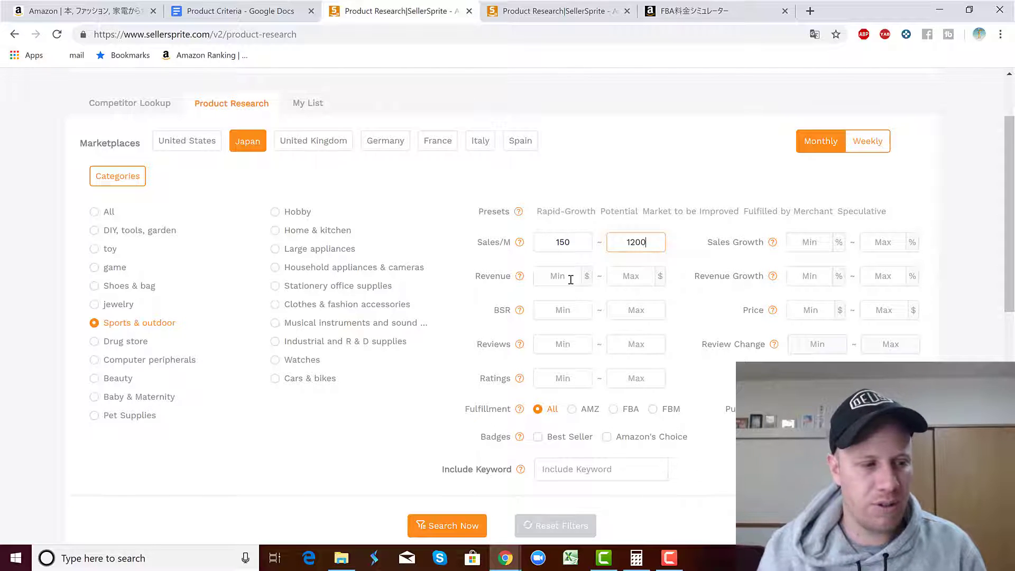
Step: Limit the revenue filter to a range of 8000 to 20000
left_click(570, 279)
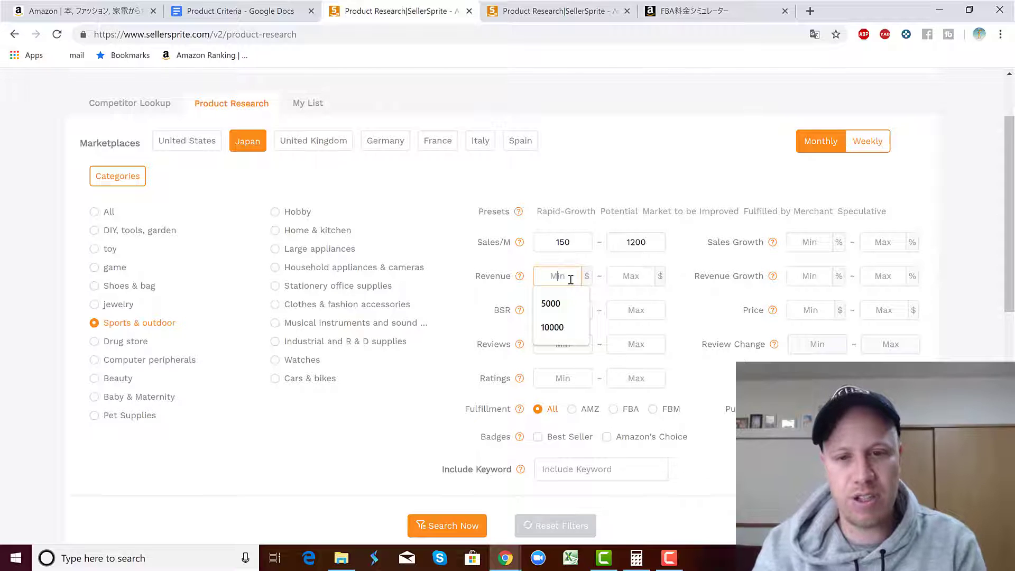
type("8000")
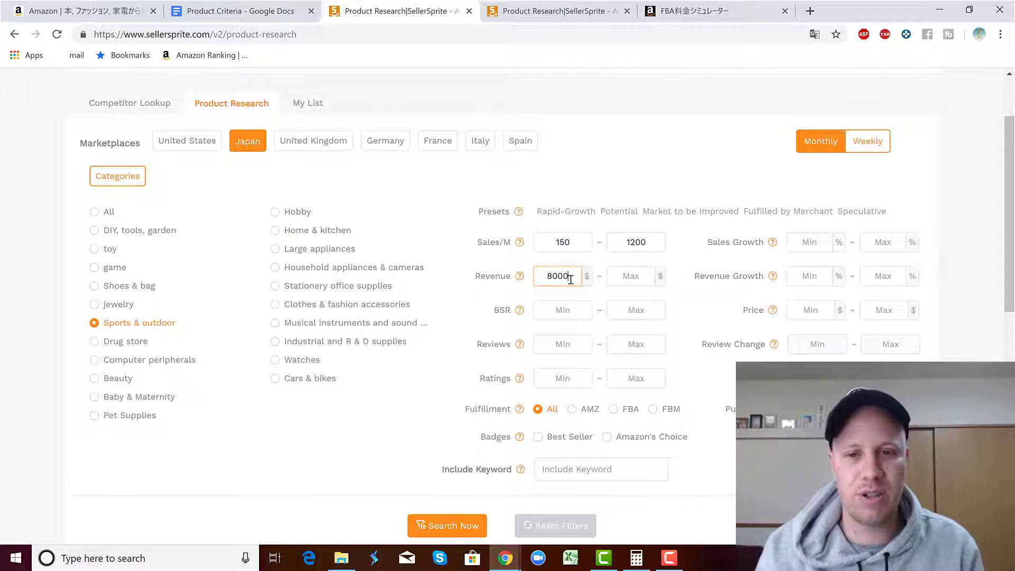
key("Tab")
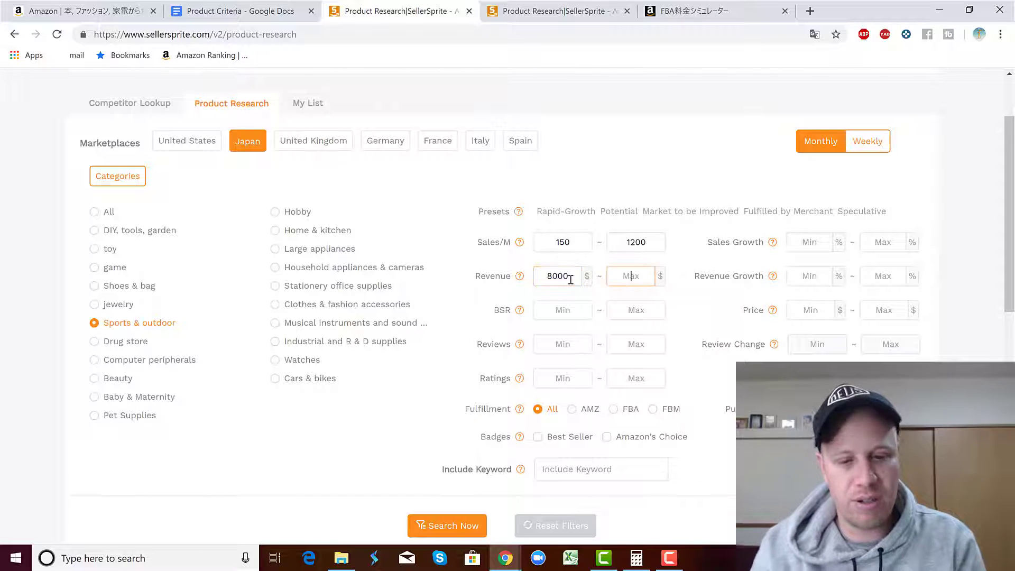
type("20000")
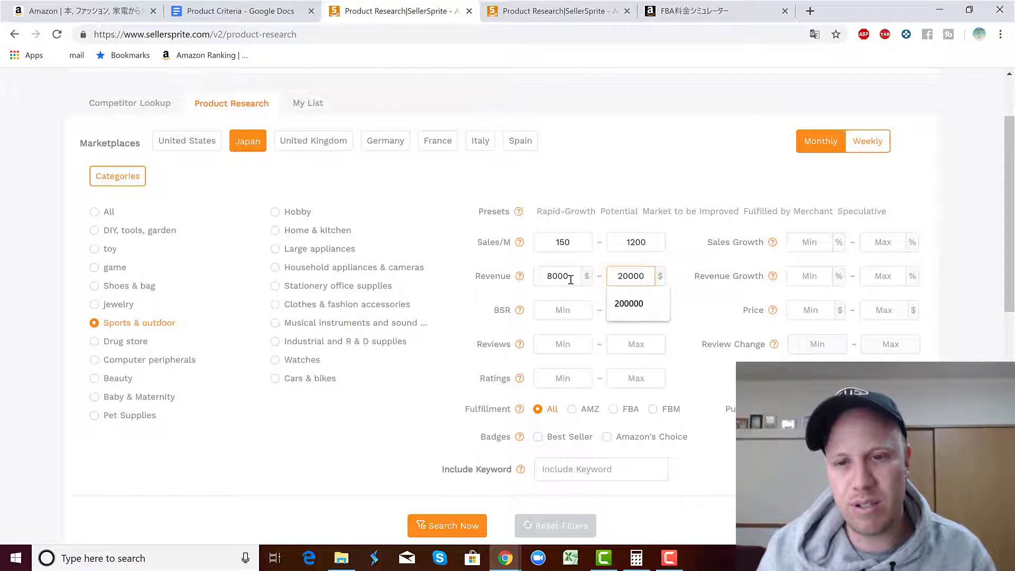
left_click(699, 316)
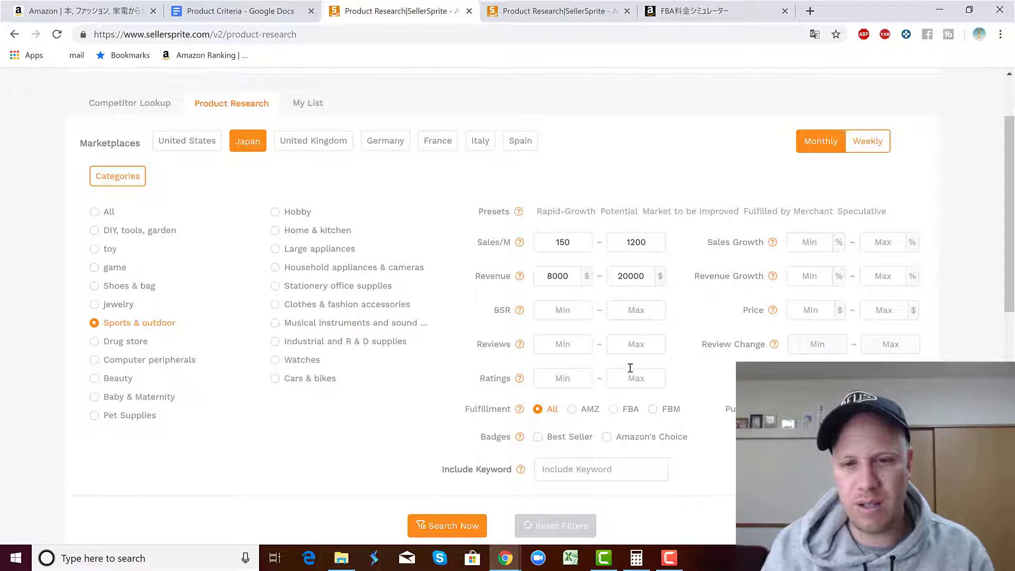
Step: Set the maximum number of reviews to 200
left_click(638, 346)
type("200")
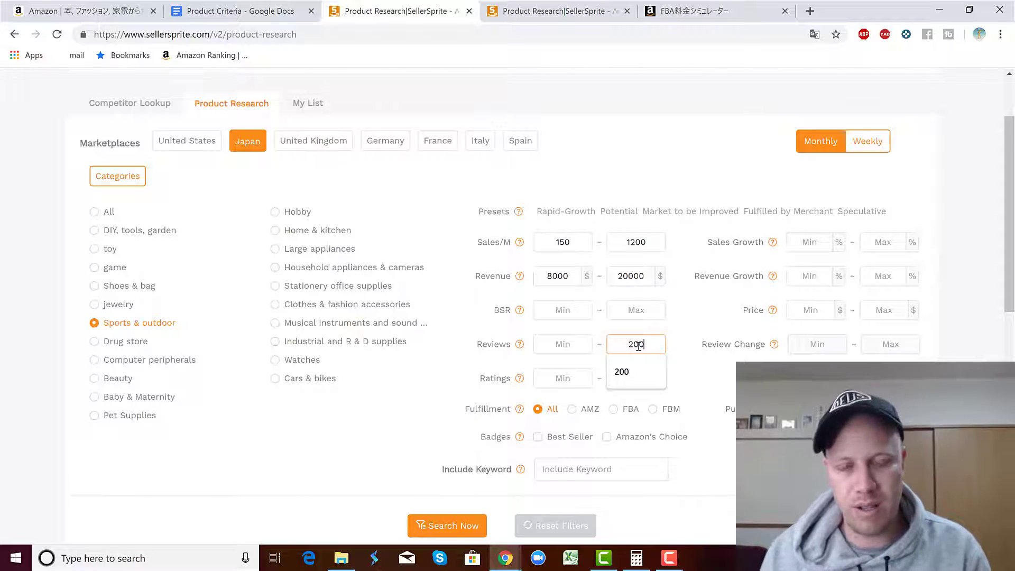
left_click(678, 339)
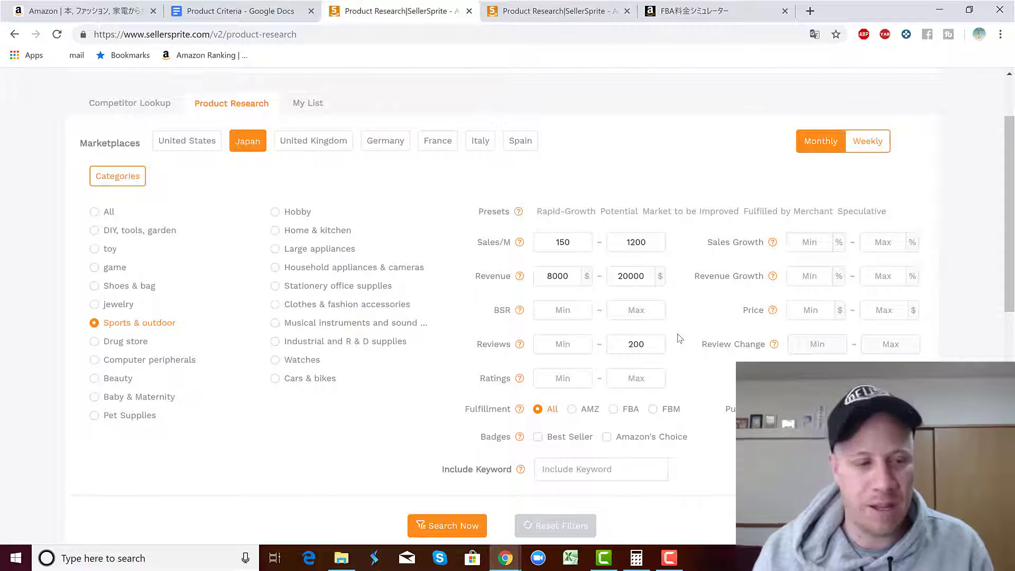
Step: Limit the price filter to a range of 1300 to 4000 and run the product search
left_click(812, 311)
type("1300")
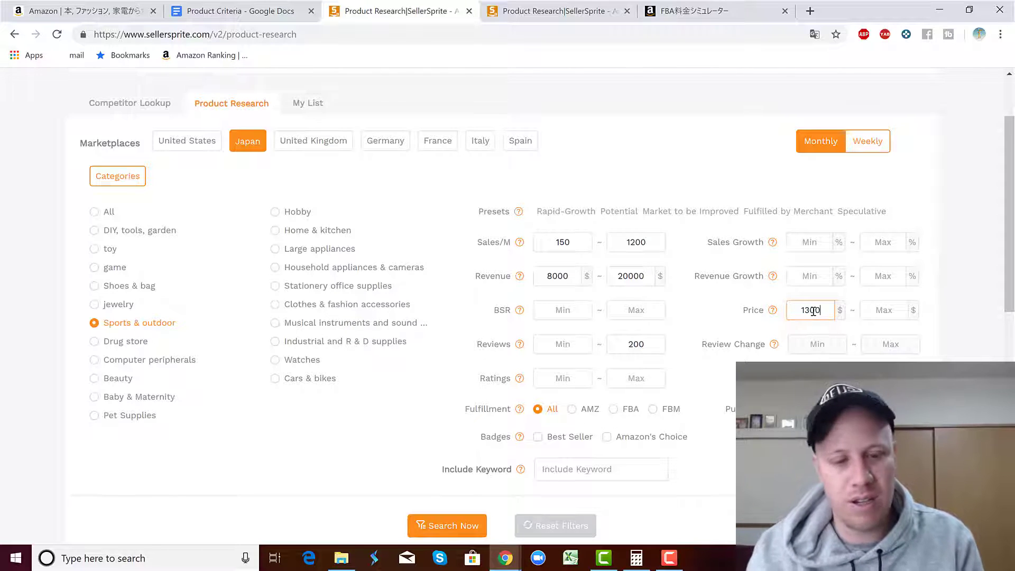
key("Tab")
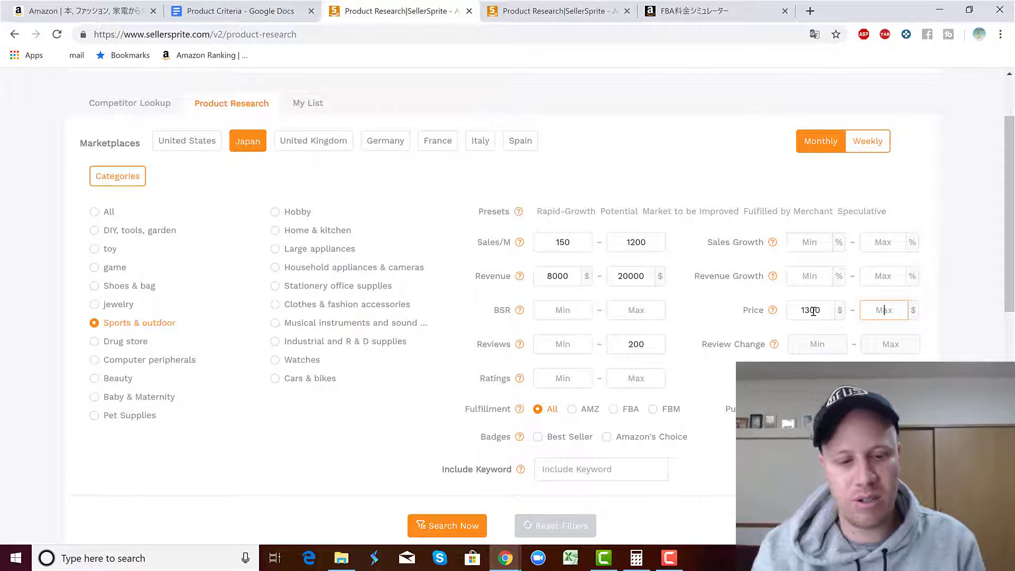
type("4000")
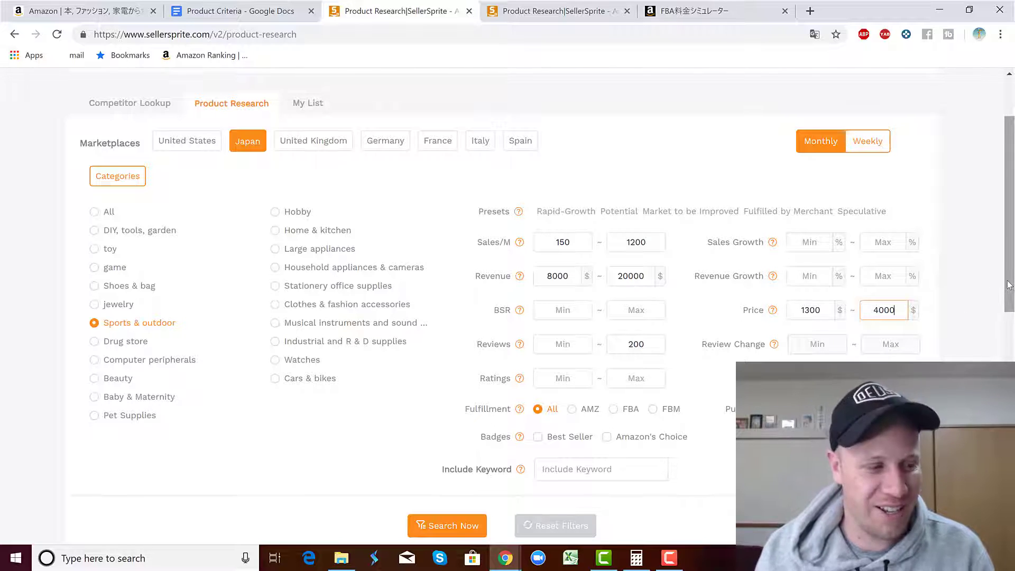
scroll(454, 492, "down", 1)
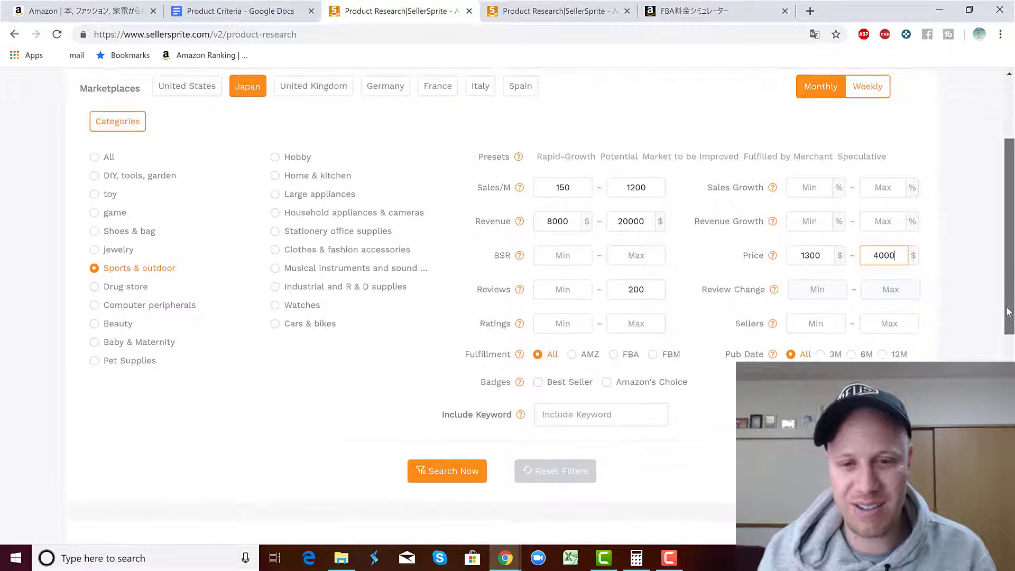
left_click(444, 464)
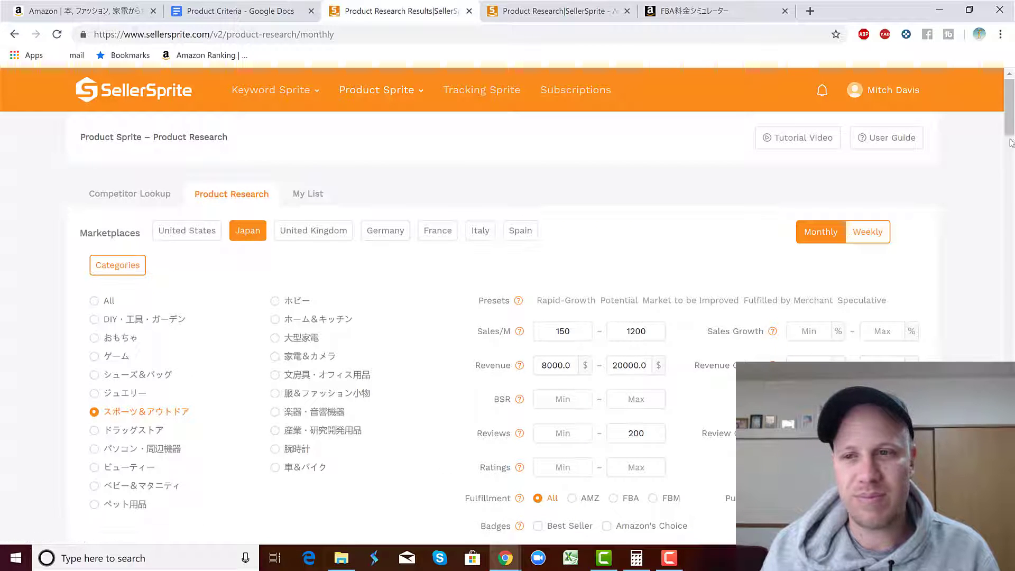
Step: Sort the product results by revenue in ascending order
left_click_drag(1010, 116, 1006, 180)
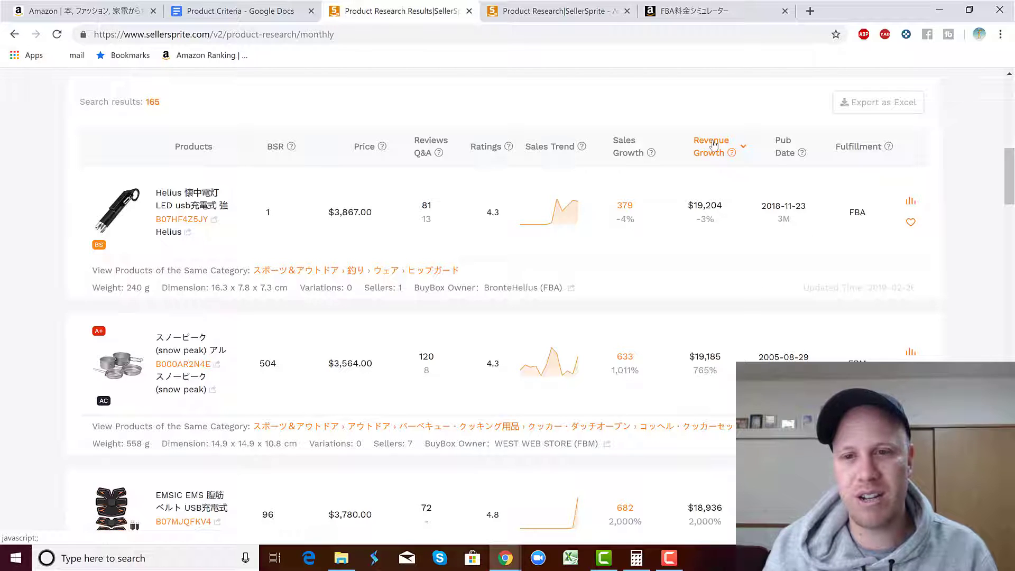
left_click_drag(1005, 191, 996, 156)
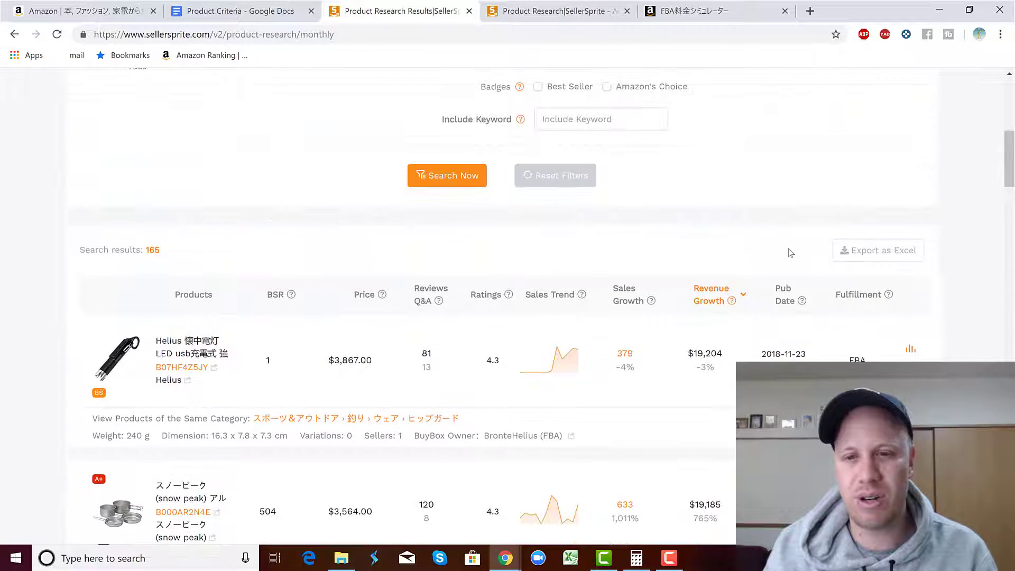
left_click(709, 295)
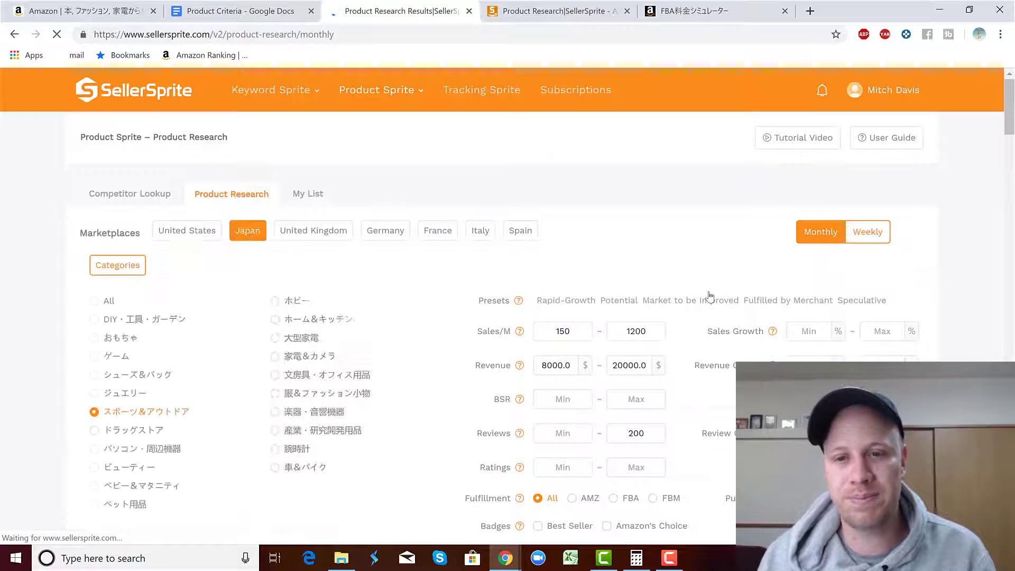
Step: Open the trangia alcohol burner's Amazon listing from the results and examine its price history, similar products and description
left_click_drag(1000, 119, 998, 182)
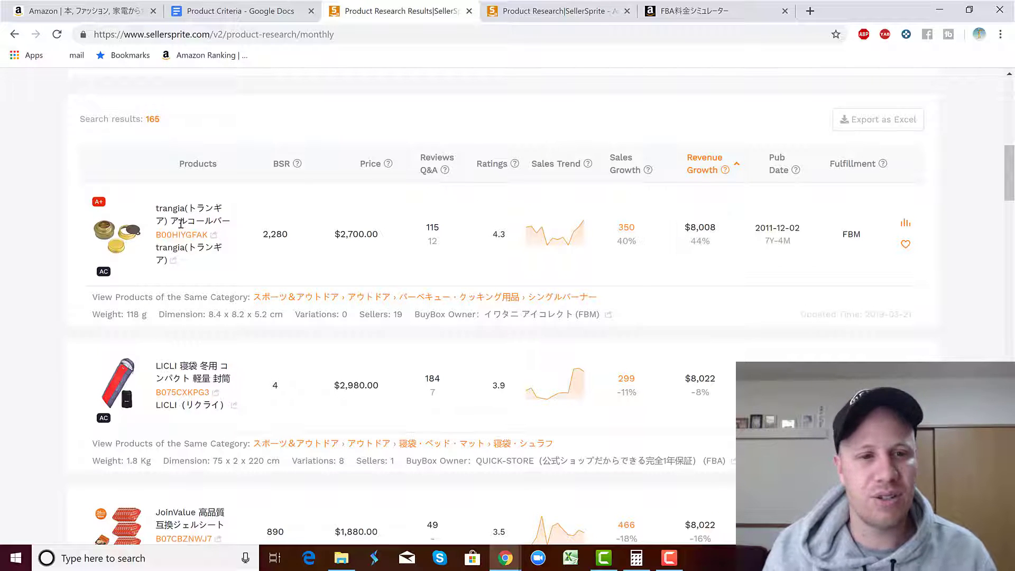
left_click(214, 235)
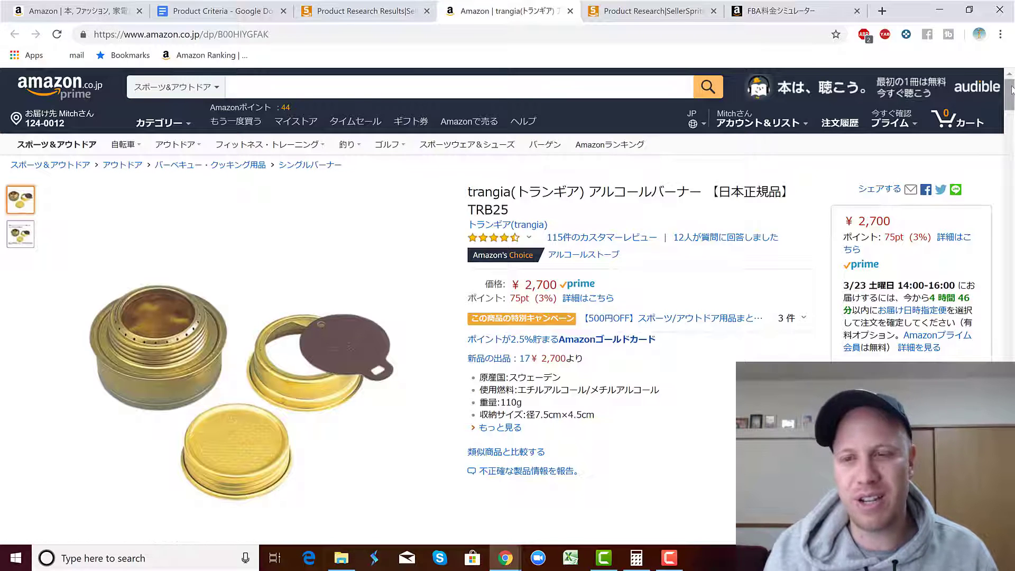
scroll(1011, 93, "down", 1)
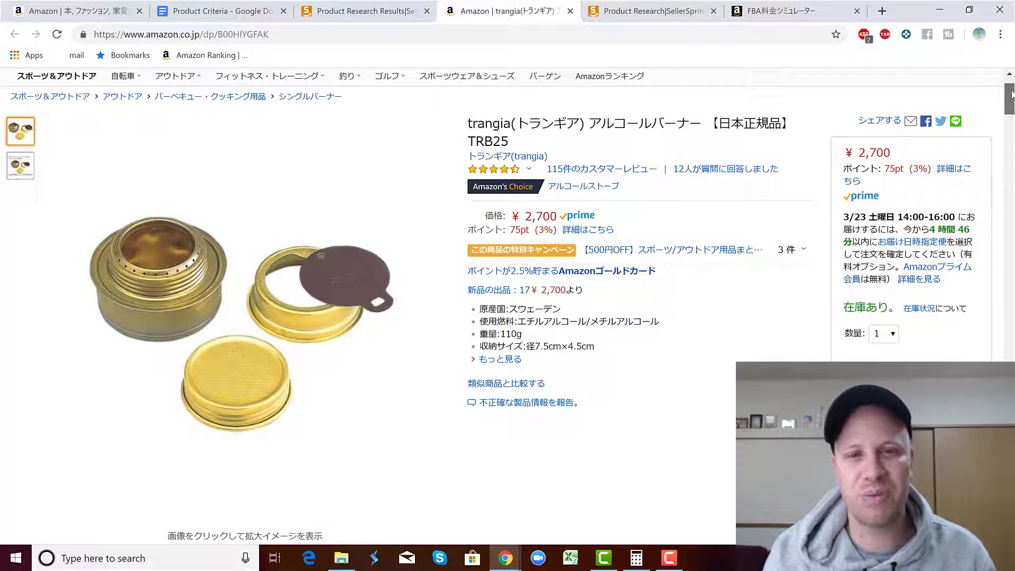
scroll(1010, 105, "down", 10)
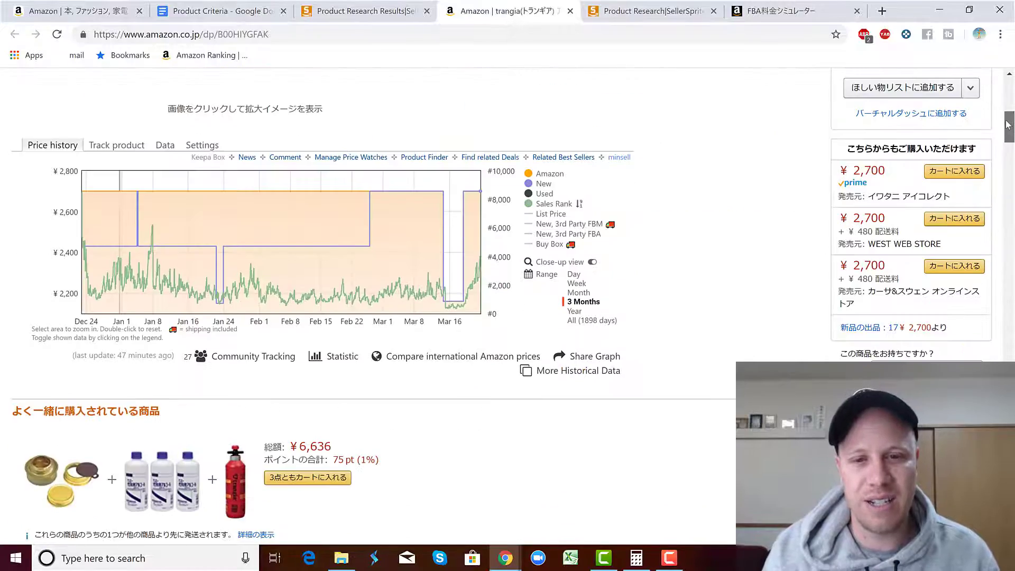
scroll(1007, 140, "down", 3)
left_click_drag(1006, 147, 1000, 186)
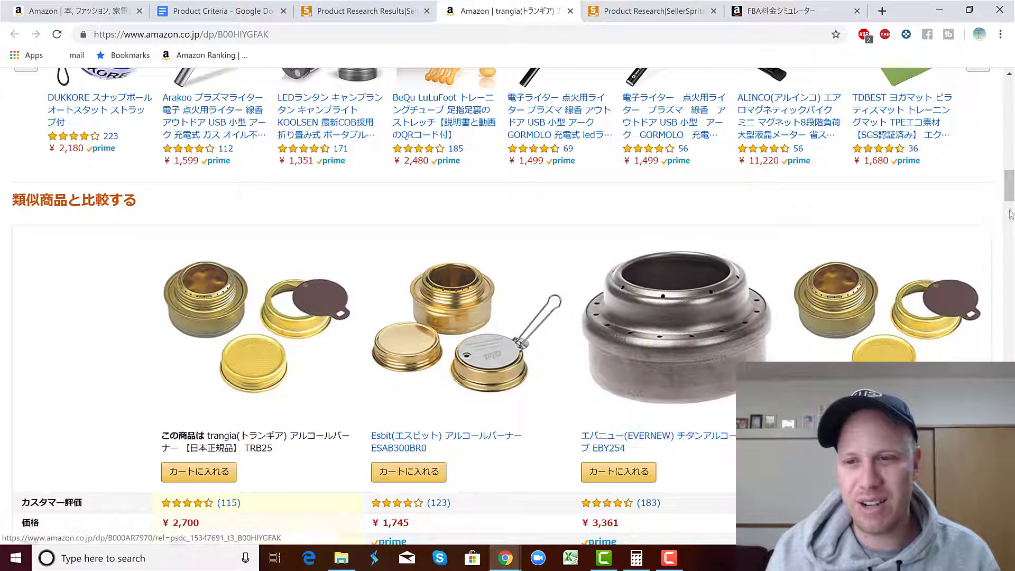
scroll(1010, 220, "down", 3)
scroll(1010, 221, "down", 14)
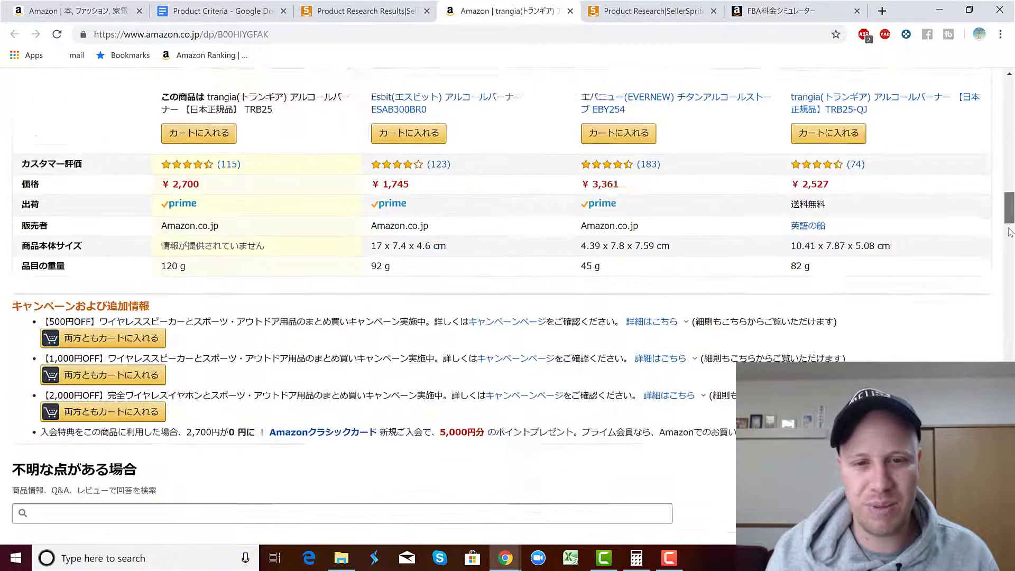
scroll(1004, 286, "down", 8)
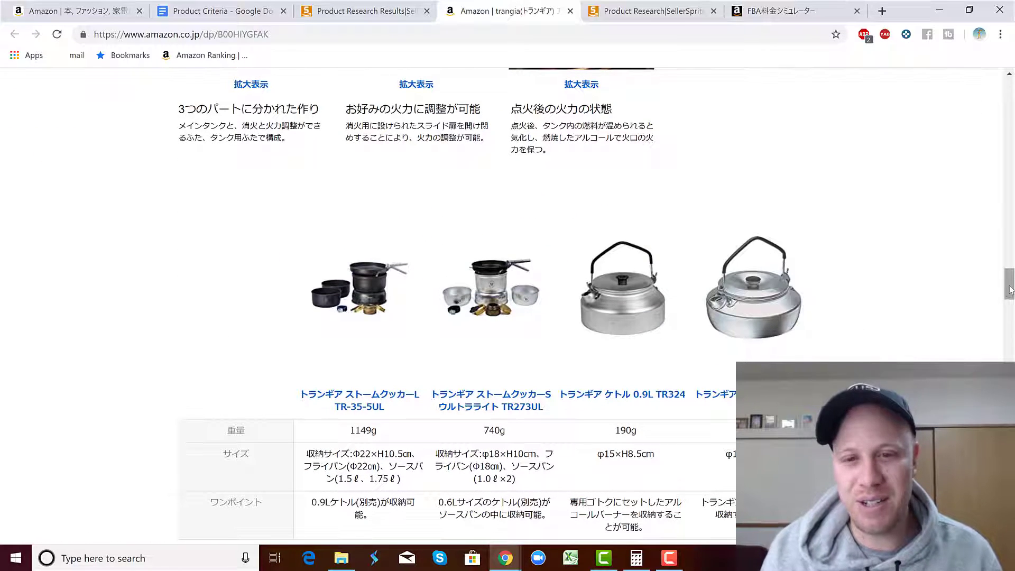
left_click_drag(1009, 287, 994, 94)
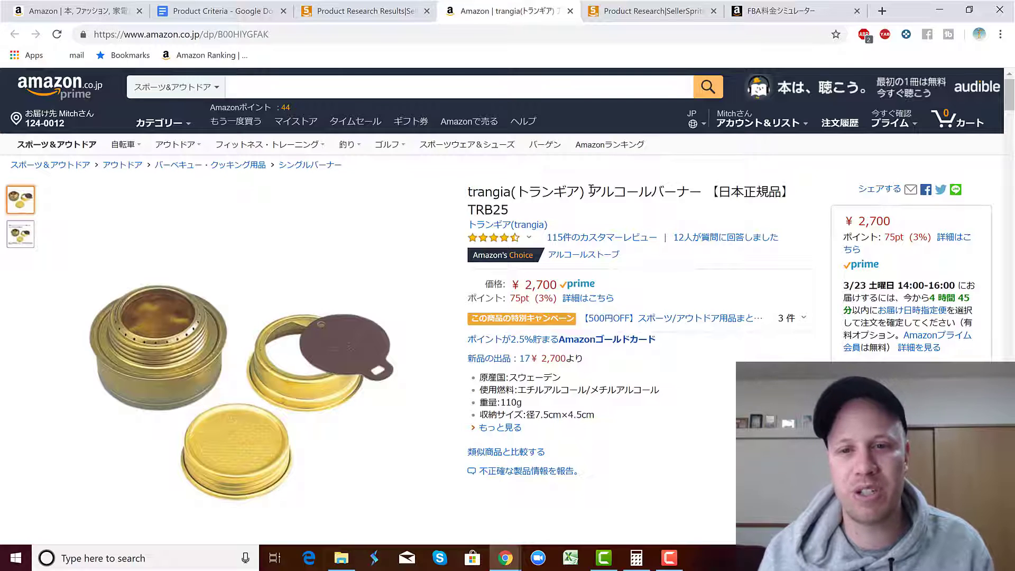
Step: Copy the keyword アルコールバーナー from the listing title and search for it on amazon.co.jp in a new tab
left_click_drag(591, 190, 701, 192)
key("ctrl+c")
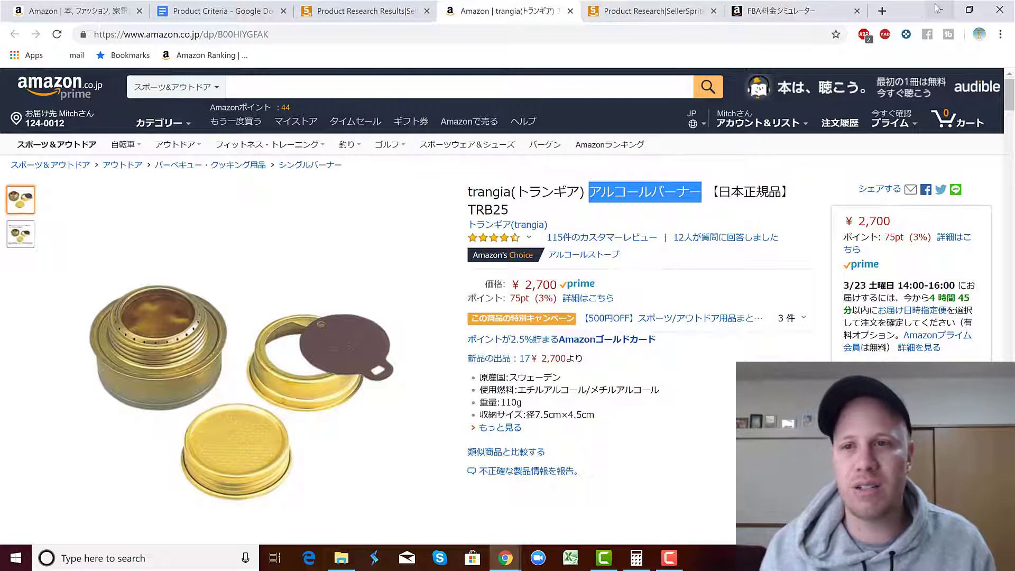
left_click(881, 11)
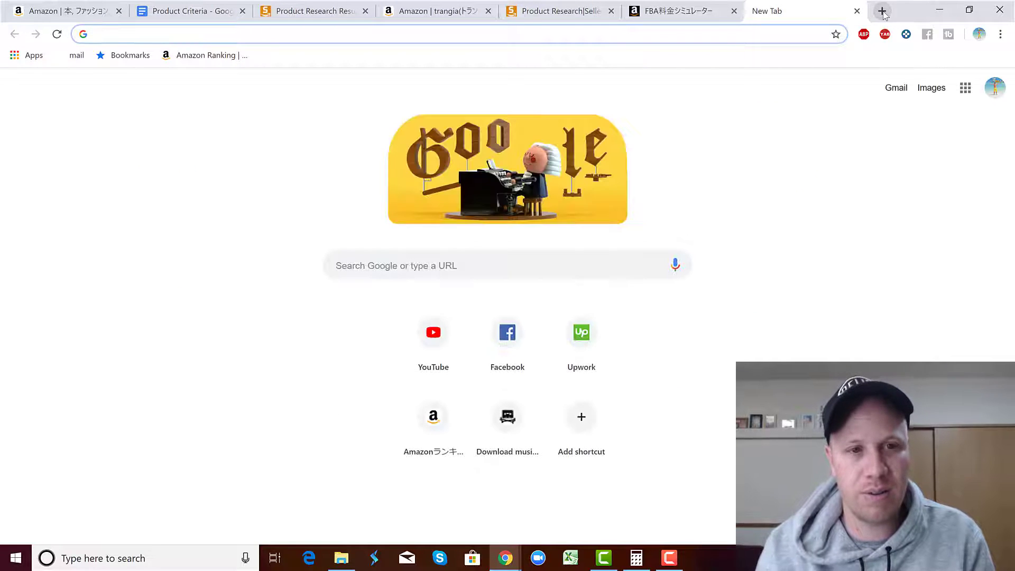
type("amazon.co.jp")
key("Return")
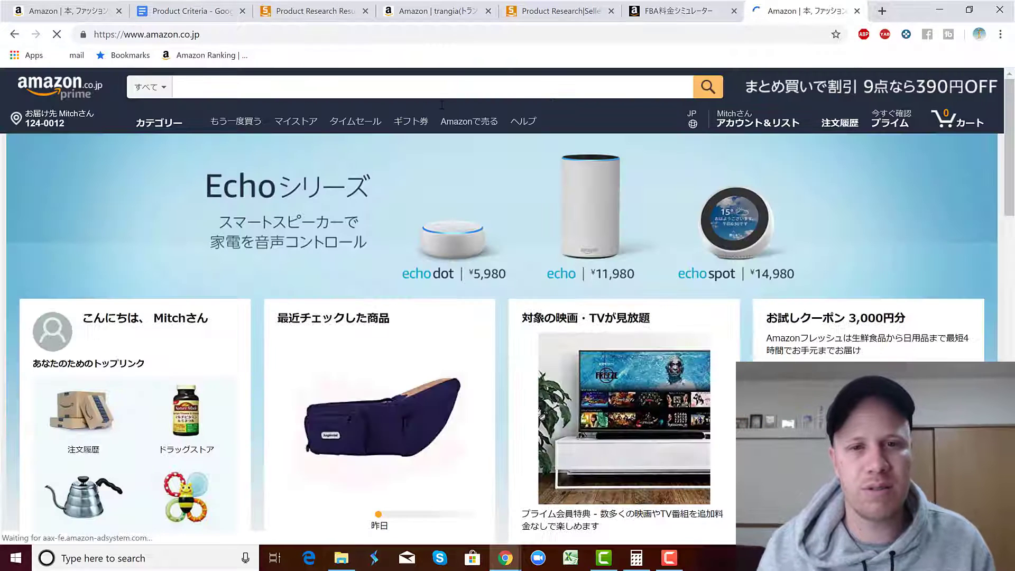
left_click(429, 88)
key("ctrl+v")
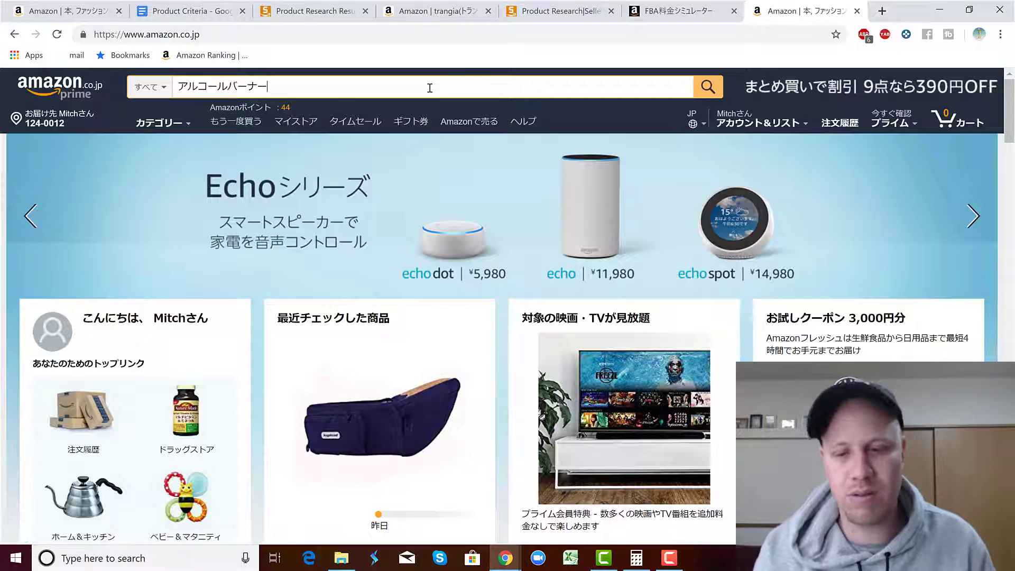
key("Return")
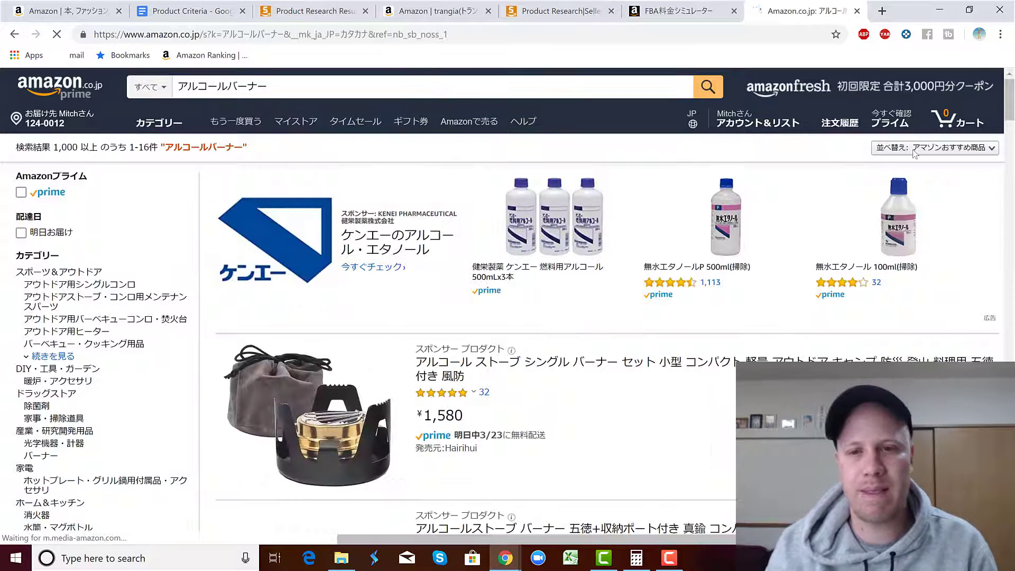
mouse_move(1011, 100)
left_mouse_down()
mouse_move(1009, 168)
mouse_move(1010, 92)
left_mouse_up()
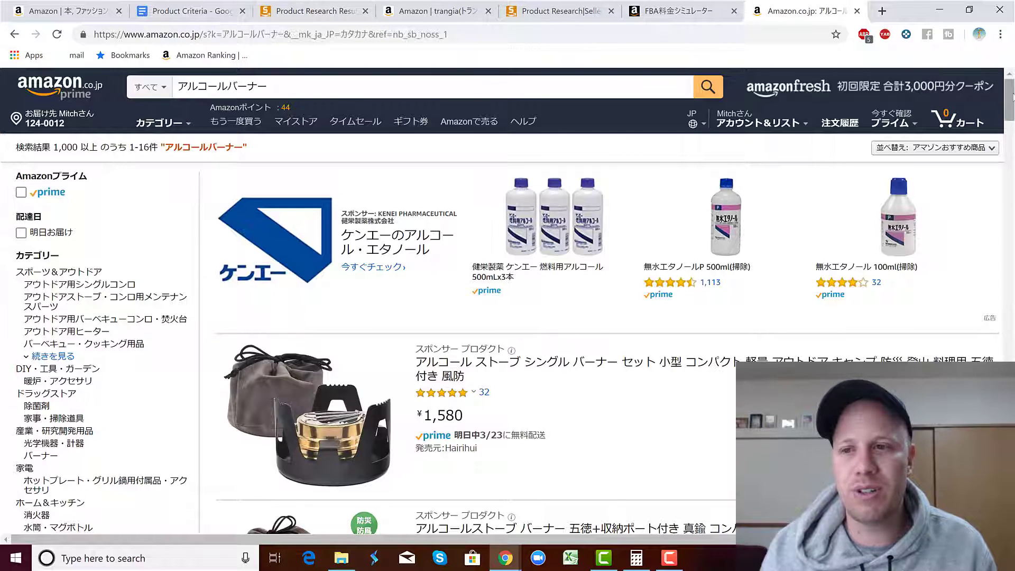
Step: Return to the SellerSprite results, open the TRIGGERPOINT massage ball's Amazon listing and look through its product images
left_click(285, 11)
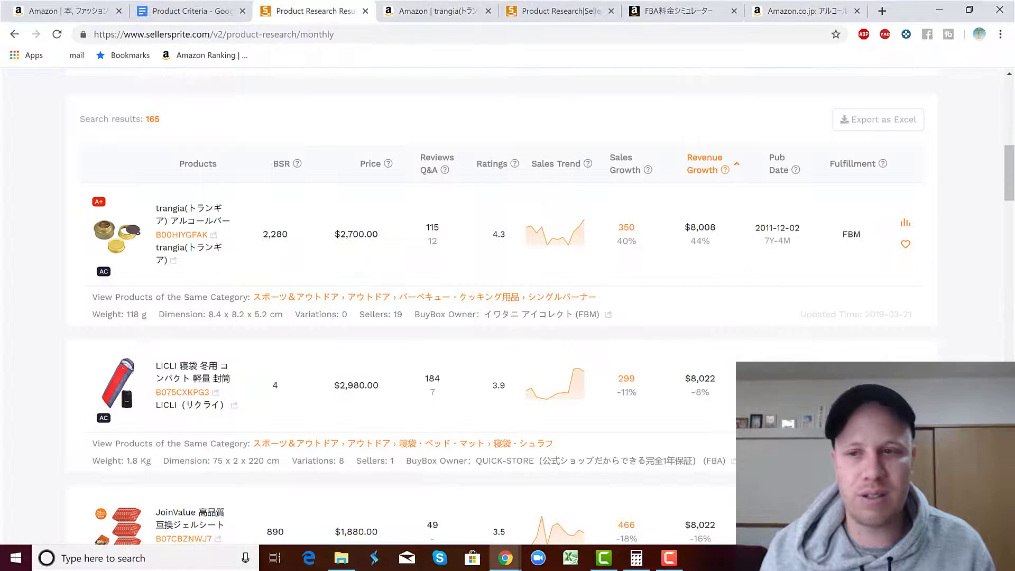
left_click_drag(1009, 171, 1008, 207)
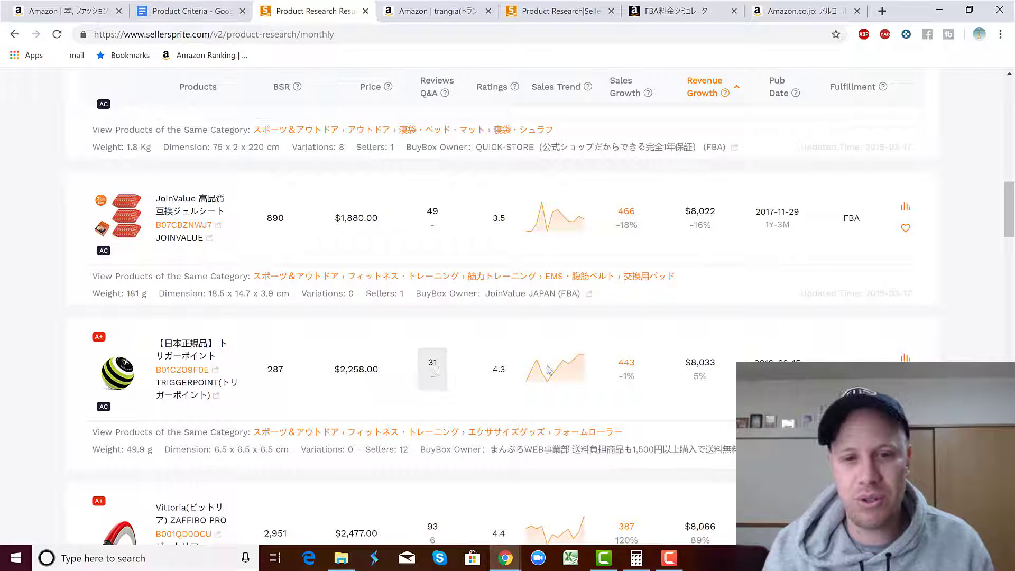
left_click(217, 372)
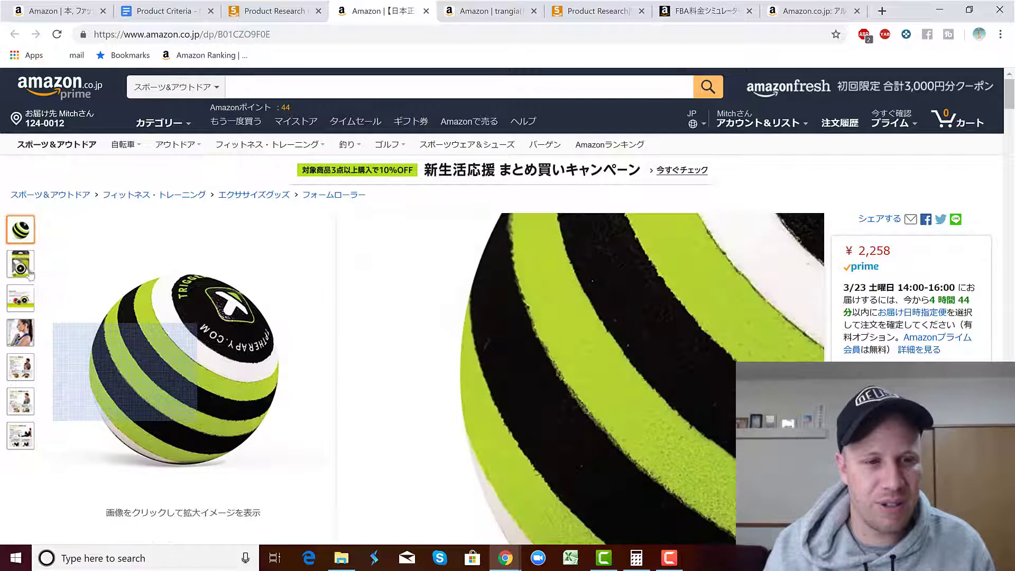
mouse_move(22, 270)
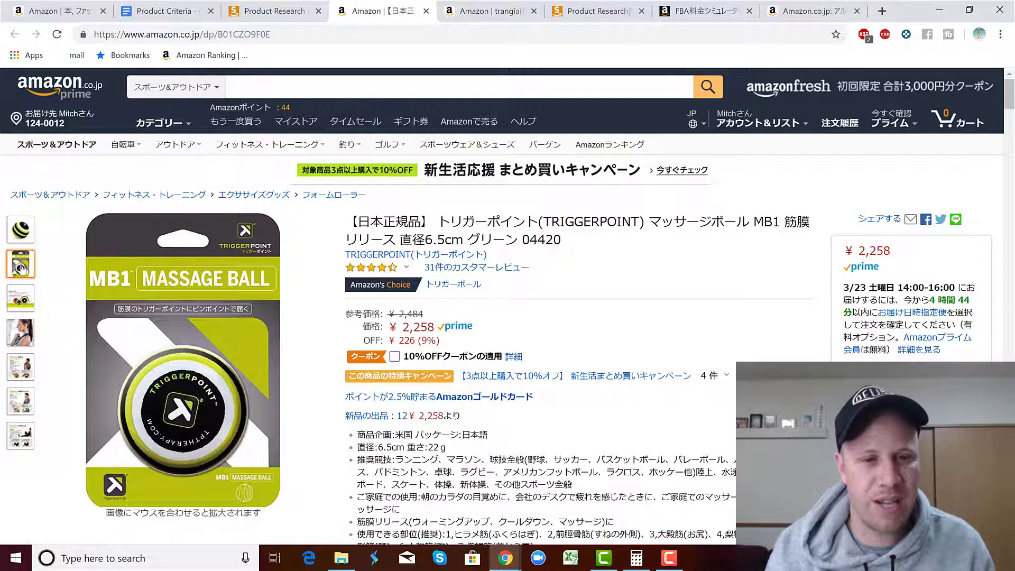
mouse_move(25, 301)
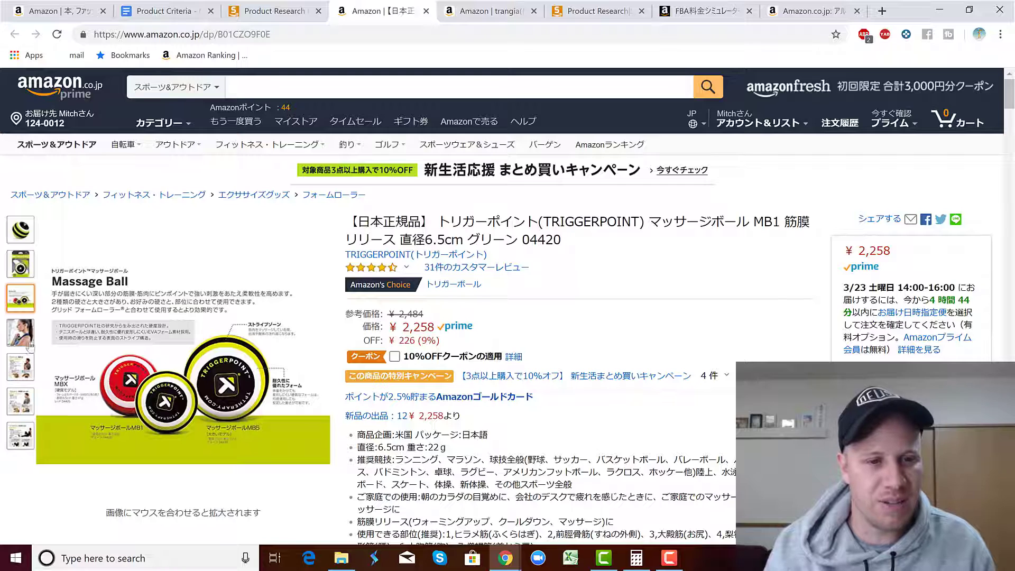
mouse_move(28, 374)
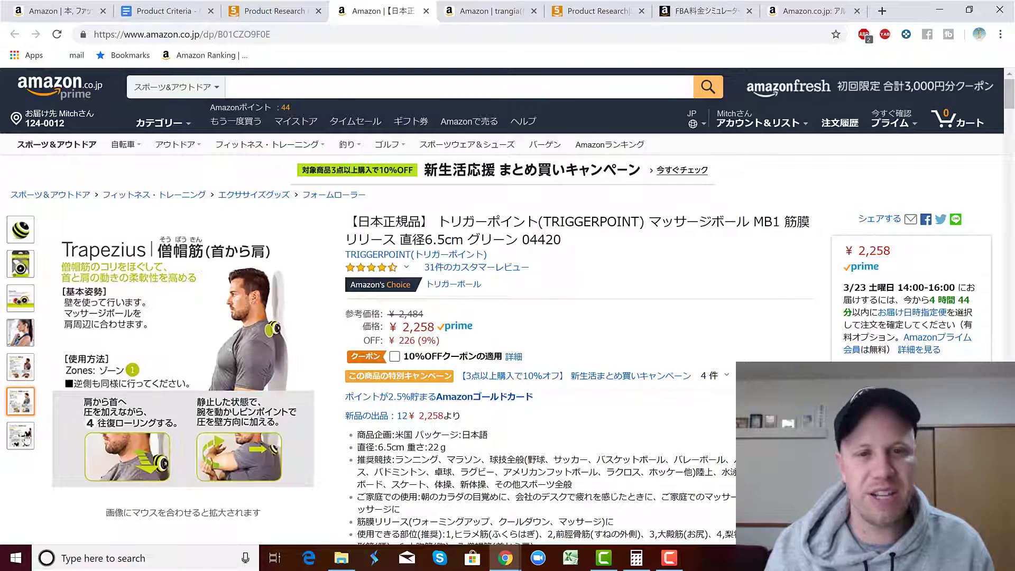
mouse_move(21, 435)
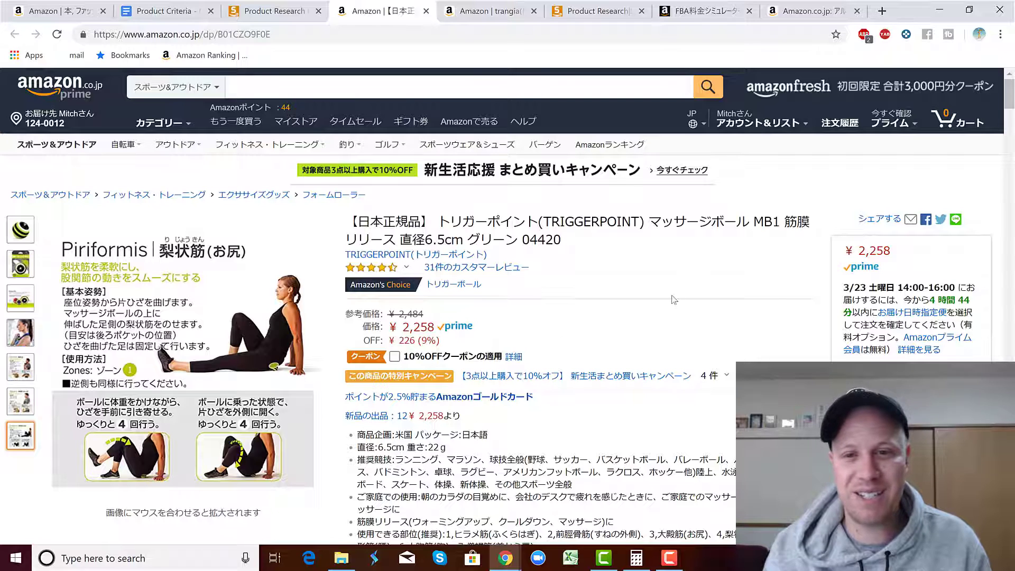
Step: Copy マッサージボール from the listing title, search Amazon Japan for it in the existing search tab and review the competing products
left_click_drag(649, 222, 747, 225)
key("ctrl+c")
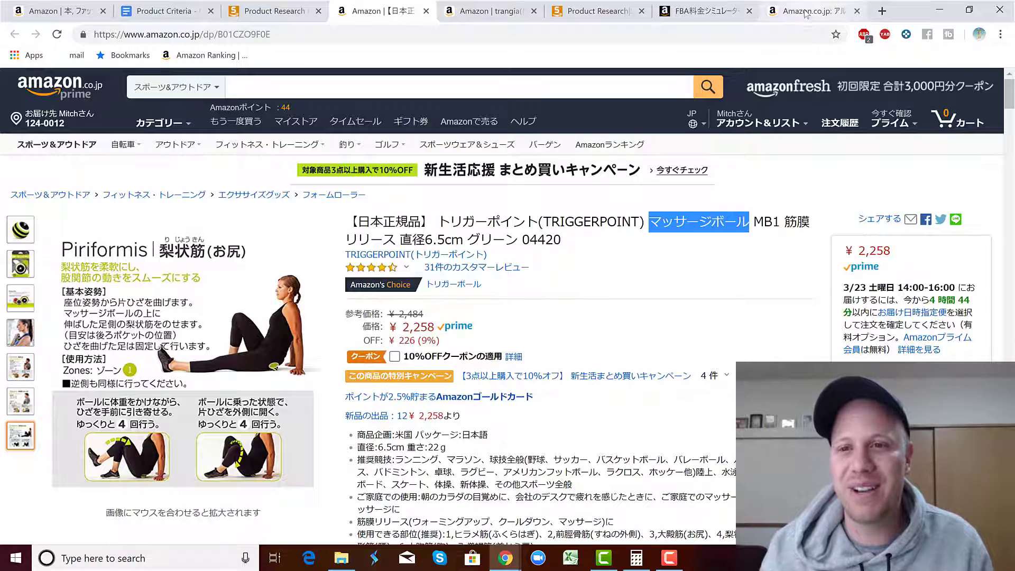
left_click(840, 12)
triple_click(272, 91)
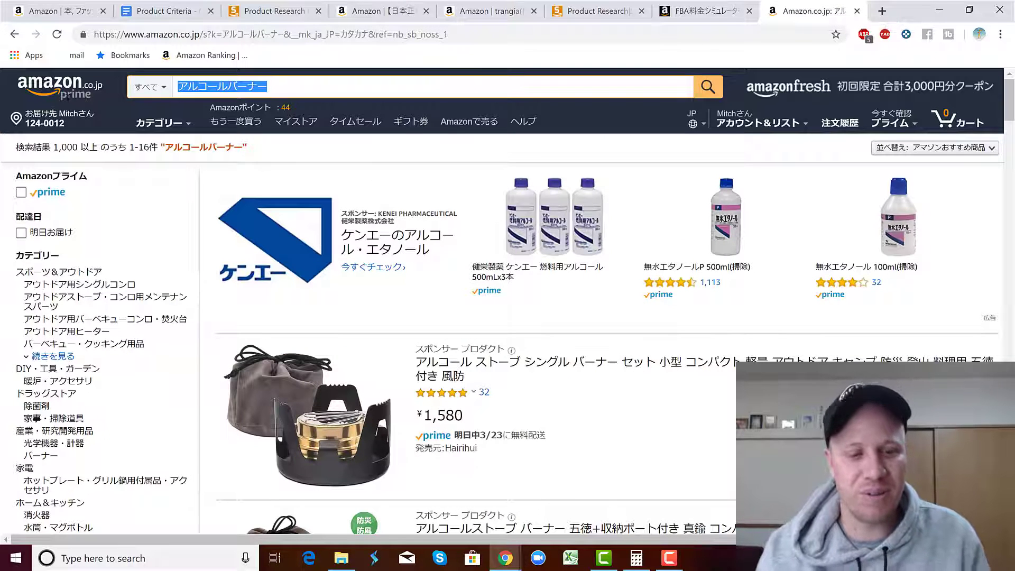
key("ctrl+v")
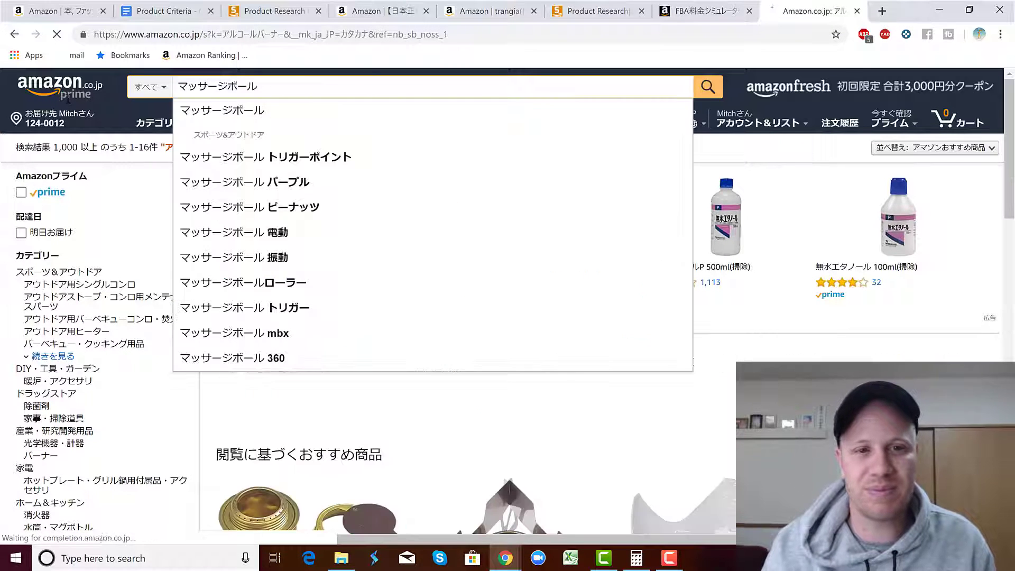
key("Return")
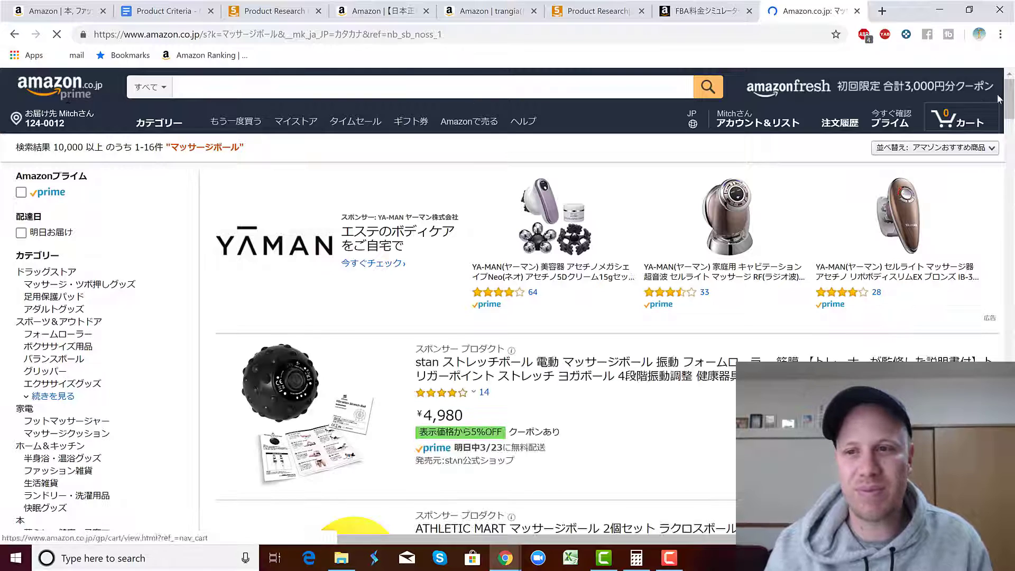
left_click_drag(1011, 92, 1011, 138)
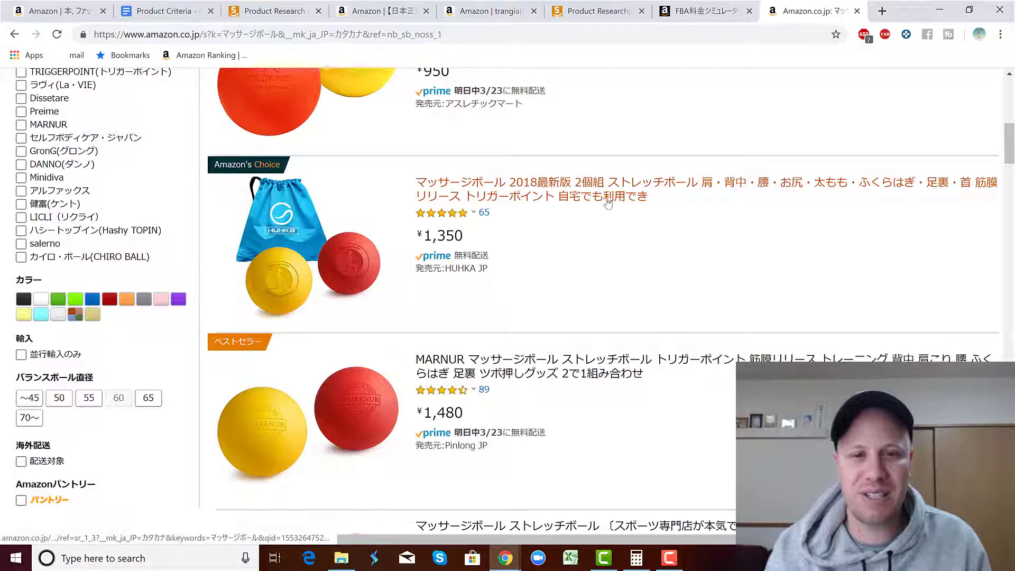
left_click_drag(1009, 149, 1011, 96)
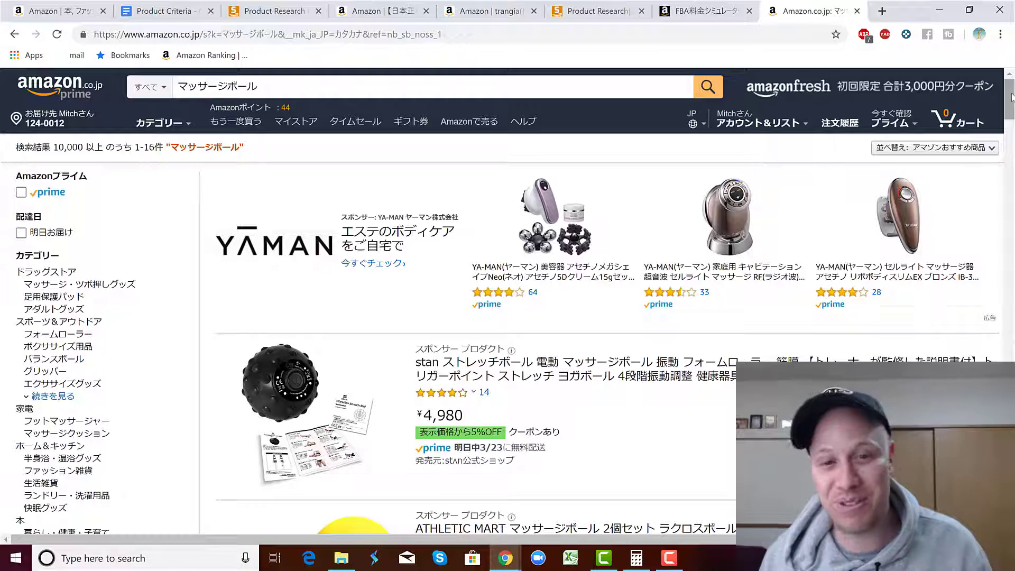
Step: Open the HUHKA two-piece massage ball listing from the Amazon search results and copy its ASIN from the product information
left_click_drag(1011, 97, 1010, 123)
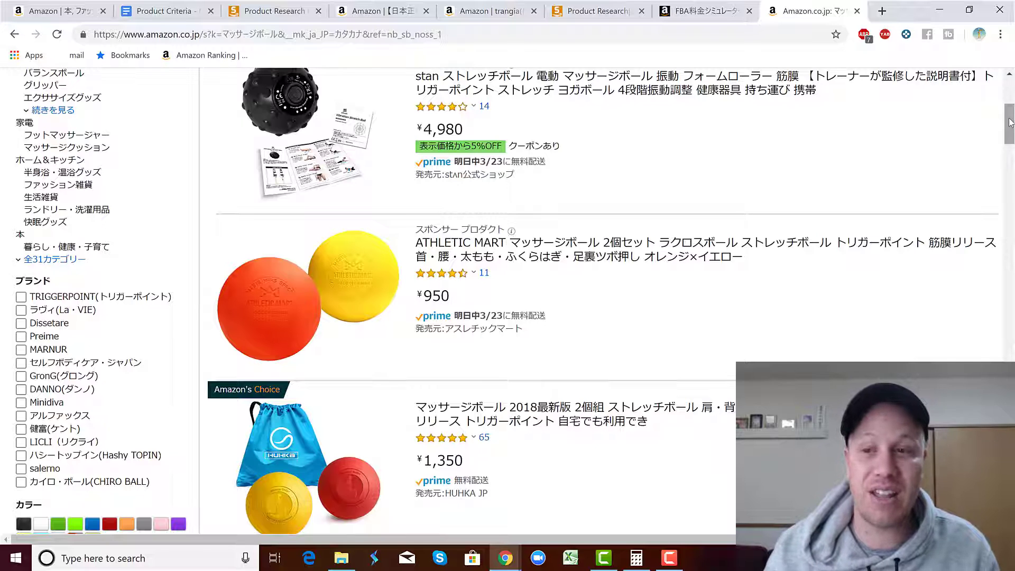
left_click_drag(1009, 126, 1010, 131)
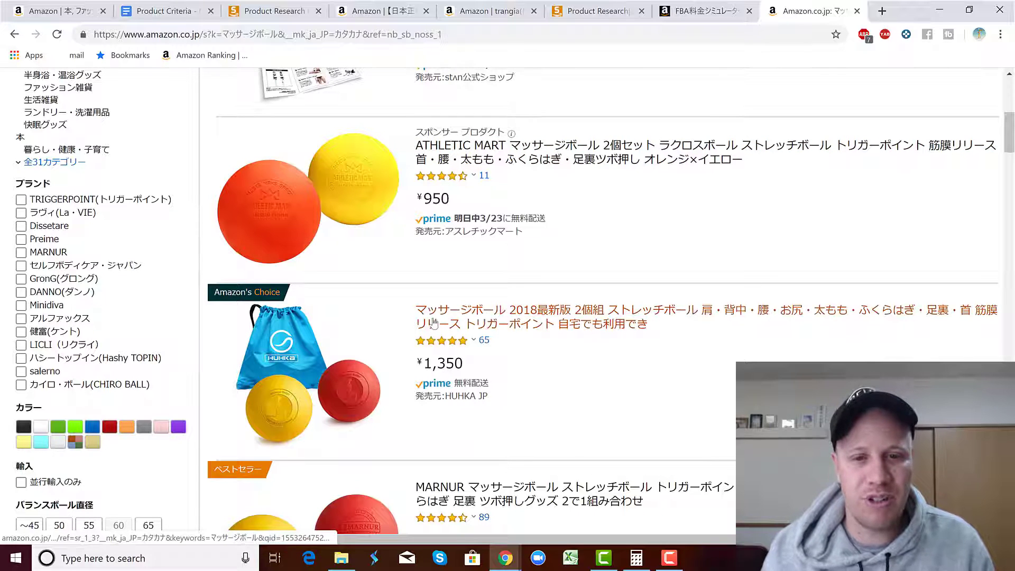
left_click(450, 315)
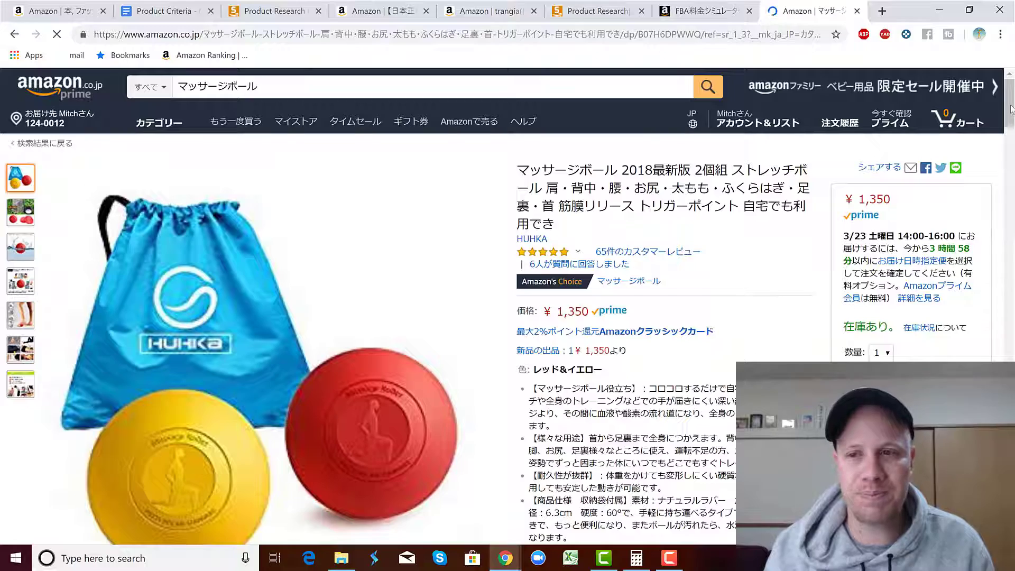
left_click_drag(1008, 113, 1004, 290)
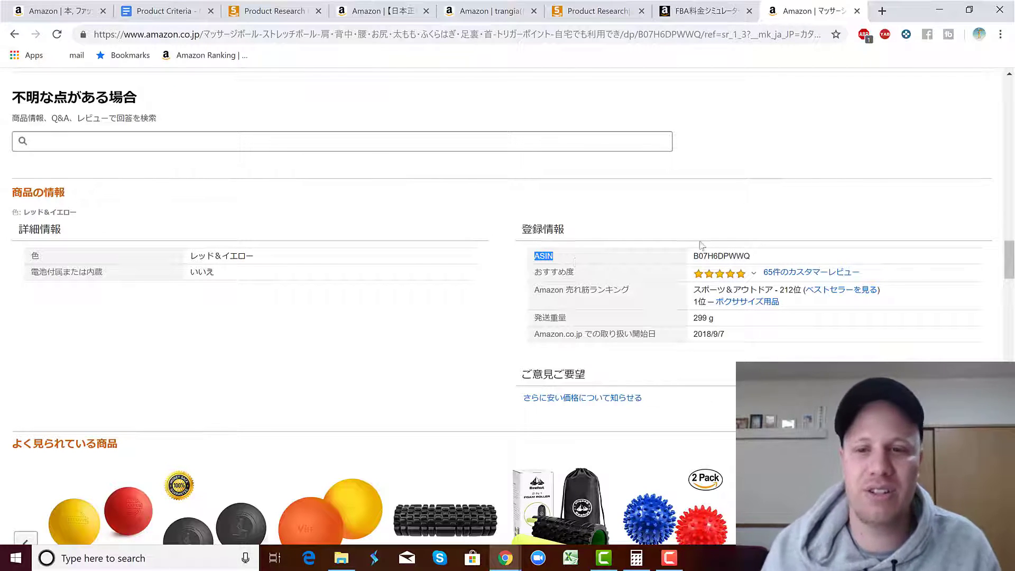
double_click(718, 255)
key("ctrl+c")
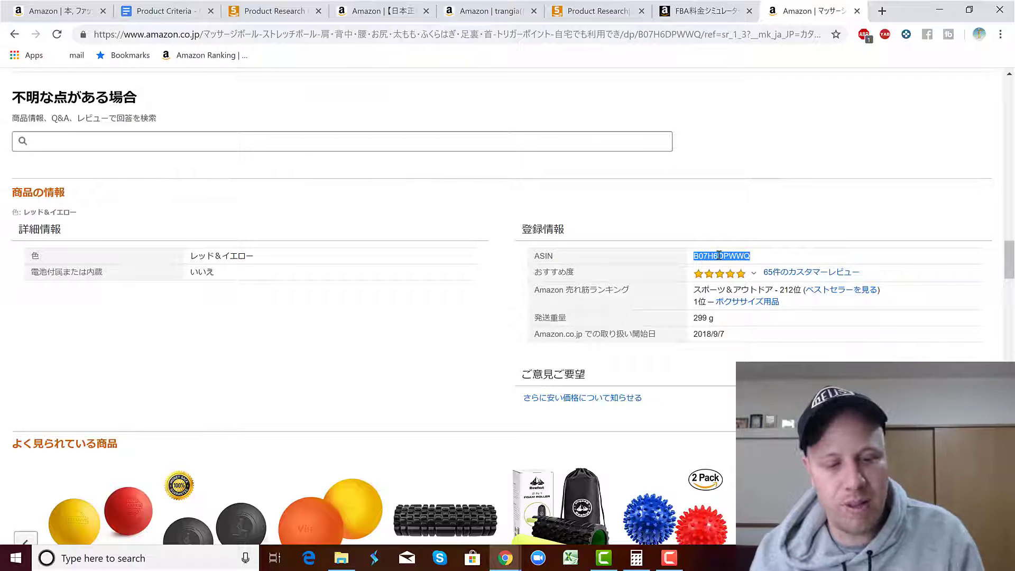
Step: Switch to SellerSprite, open Competitor Lookup and set the marketplace to Japan
left_click(559, 5)
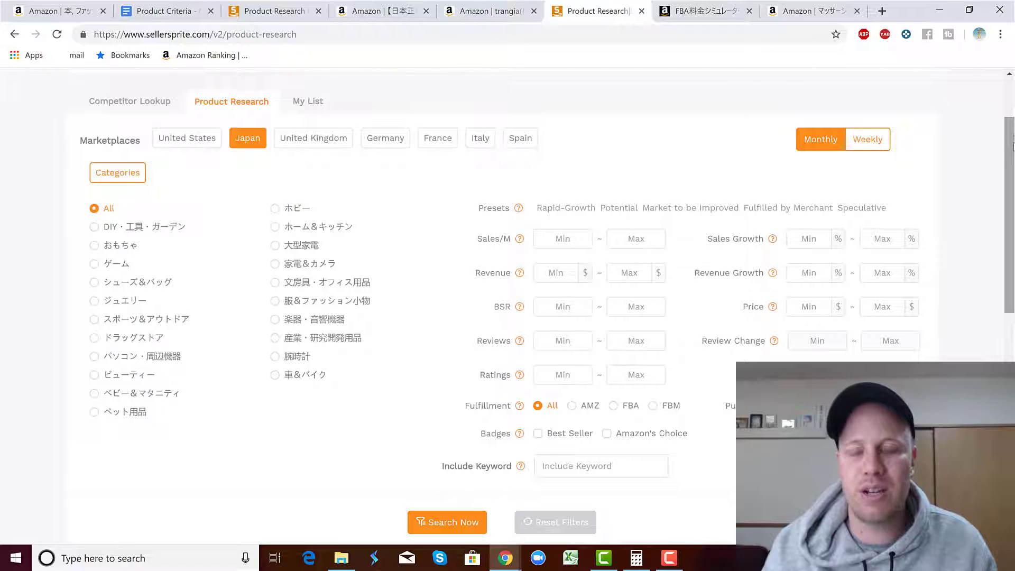
scroll(1012, 147, "up", 2)
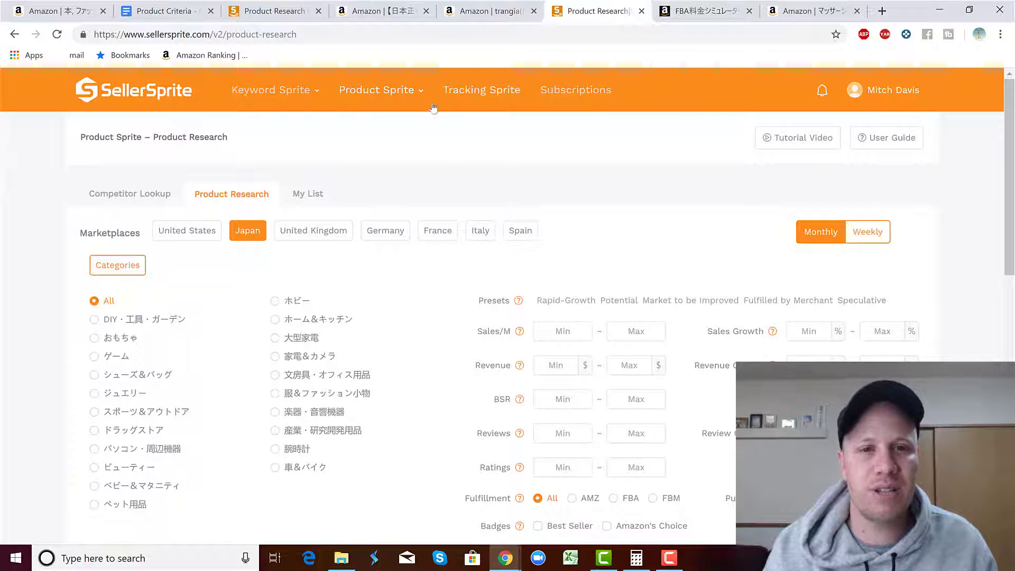
mouse_move(432, 108)
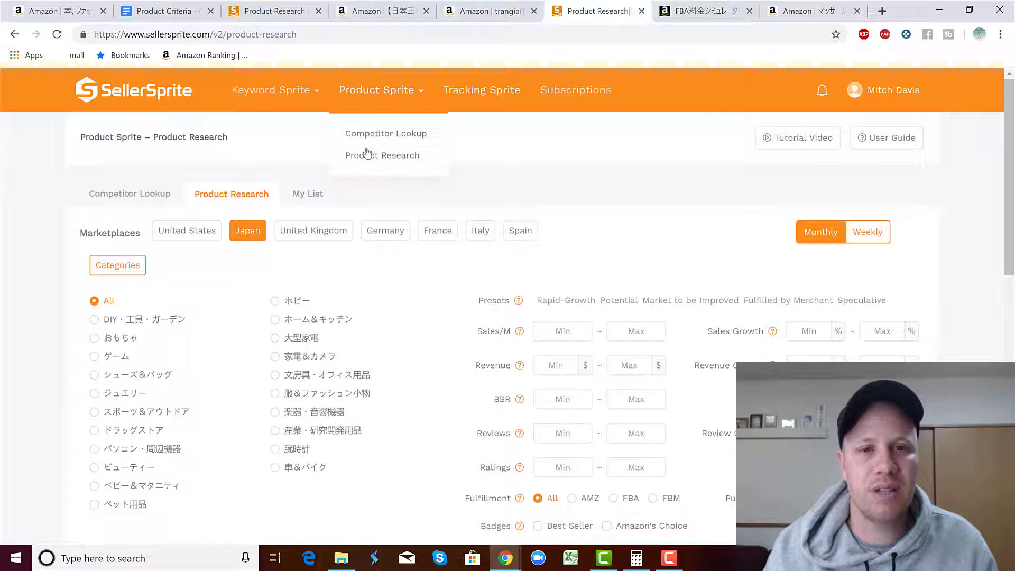
left_click(396, 139)
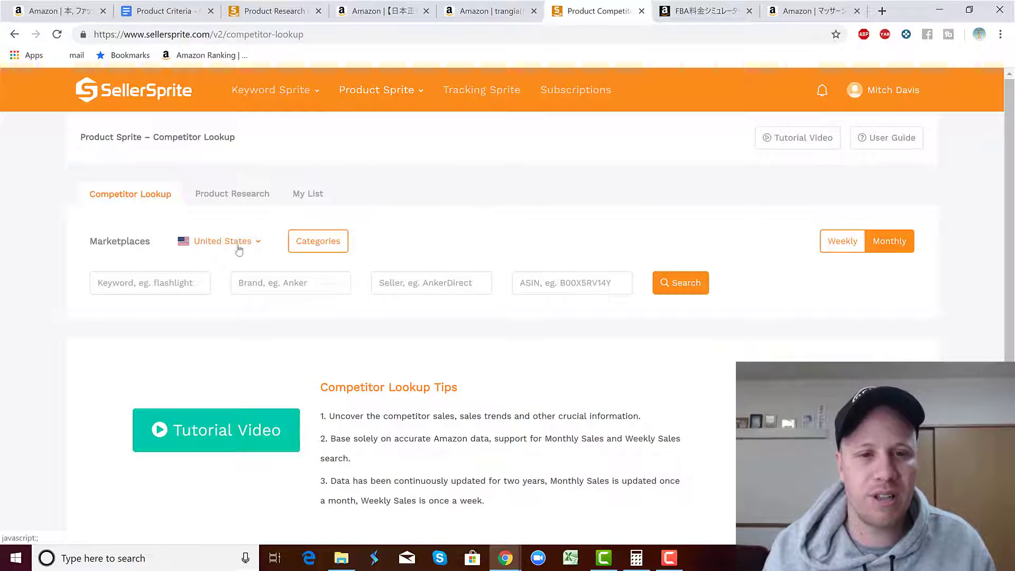
left_click(259, 247)
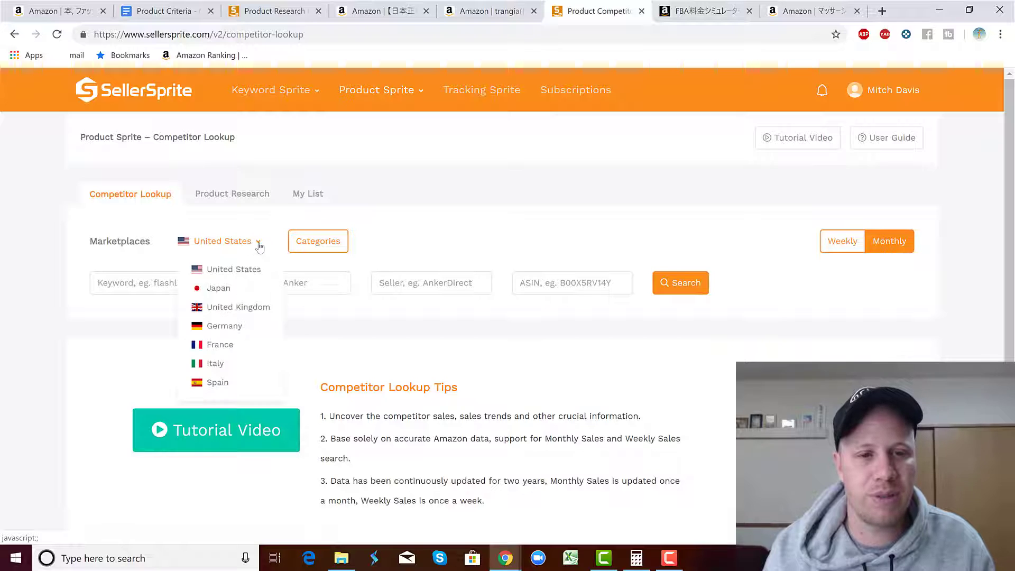
left_click(219, 289)
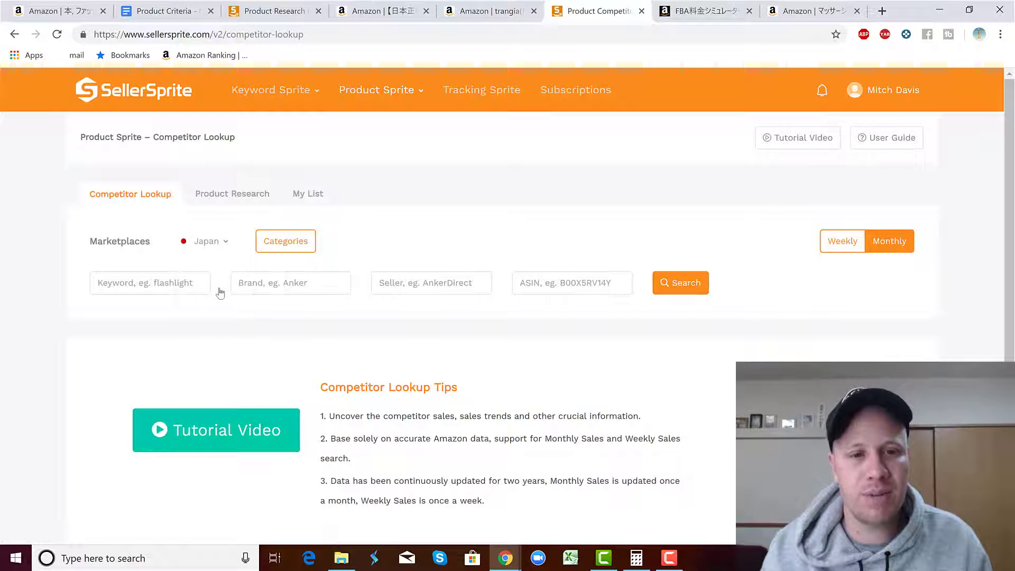
Step: Look up the ASIN B07H6DPWWQ and examine the HUHKA massage ball's sales, revenue and sales trend
left_click(554, 284)
key("ctrl+v")
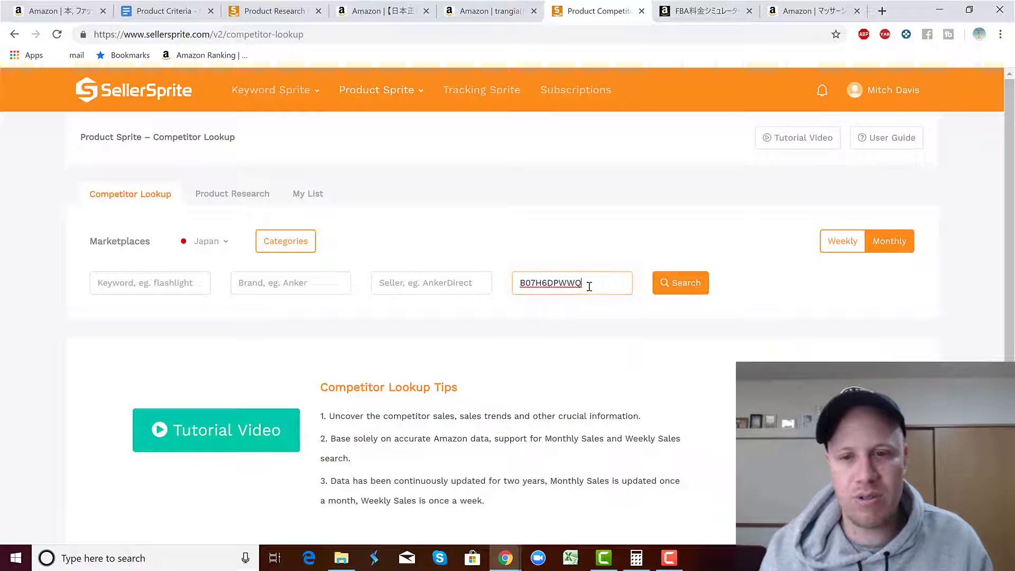
left_click(682, 286)
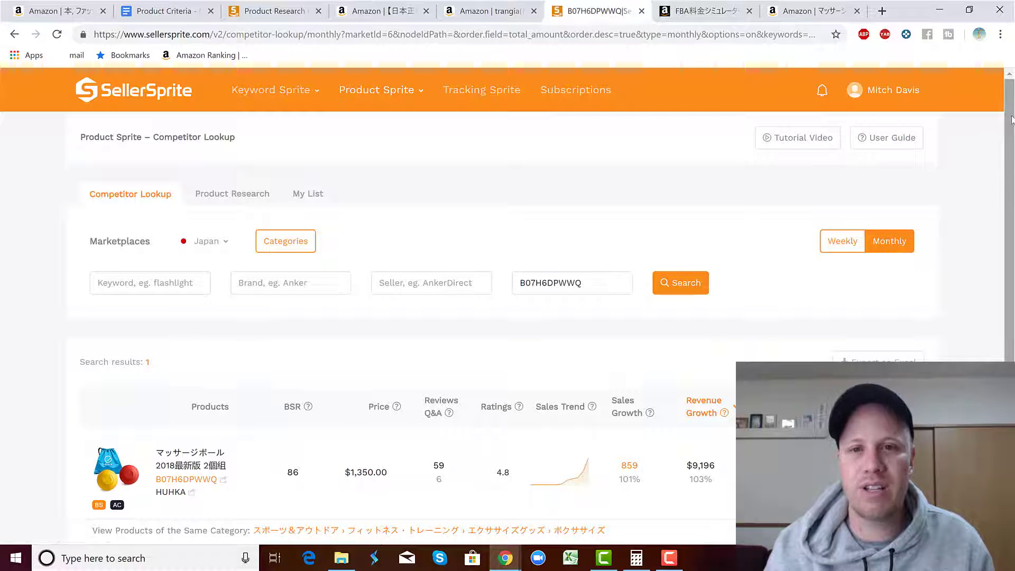
left_click_drag(1010, 114, 1010, 174)
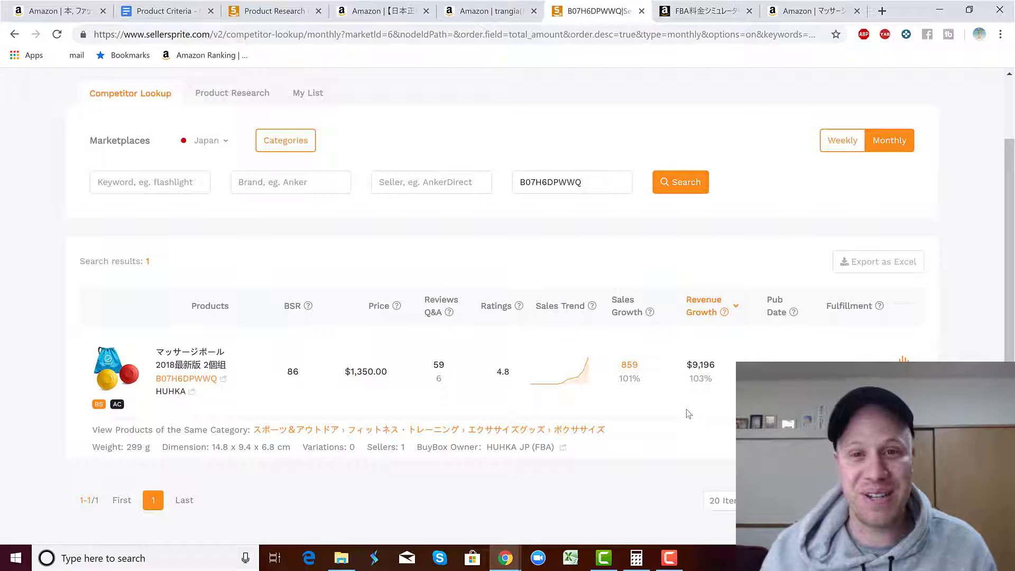
Step: Close the trangia alcohol burner listing and return from the HUHKA listing to the マッサージボール search results on Amazon
left_click(490, 12)
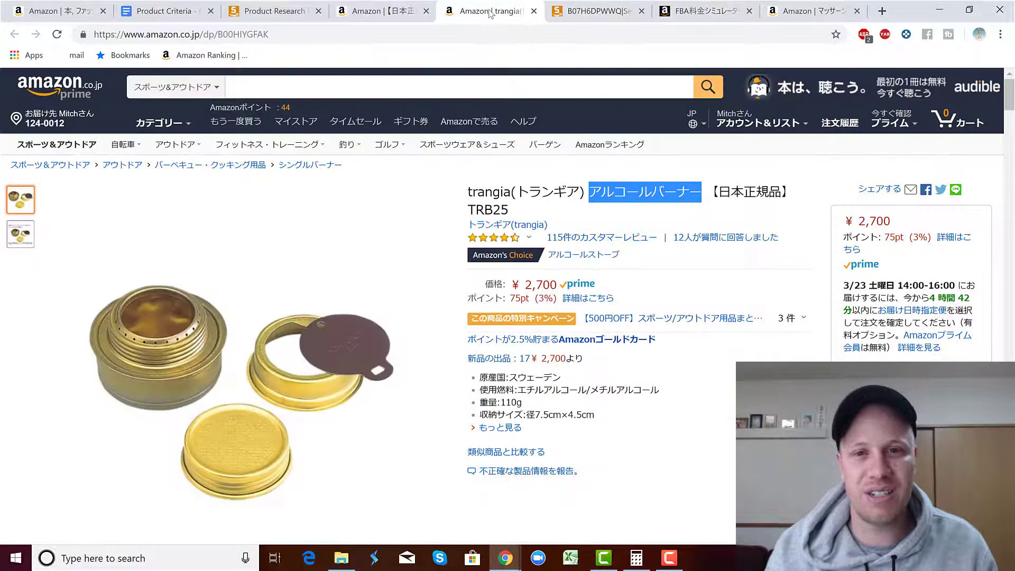
left_click(534, 11)
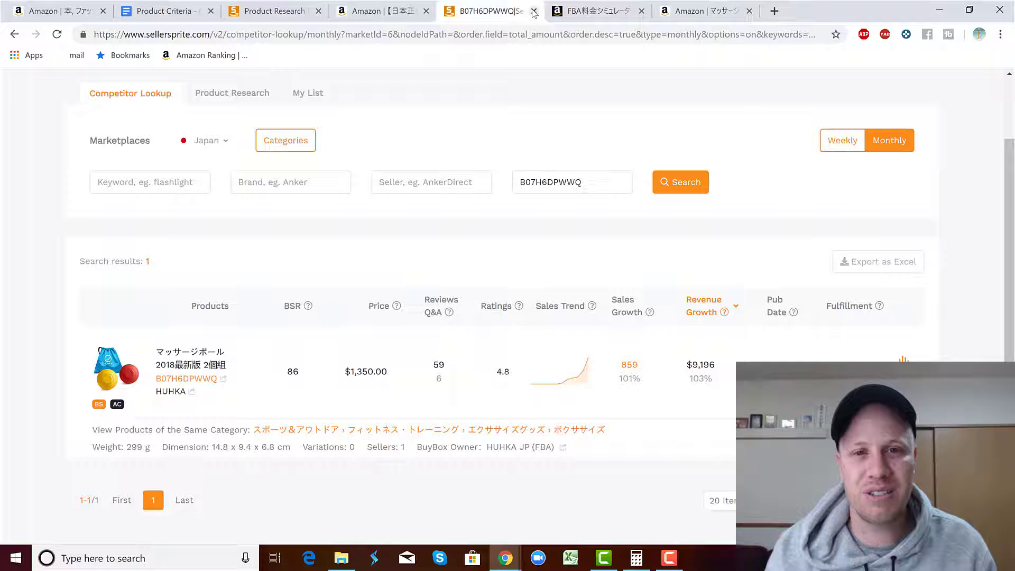
left_click(692, 12)
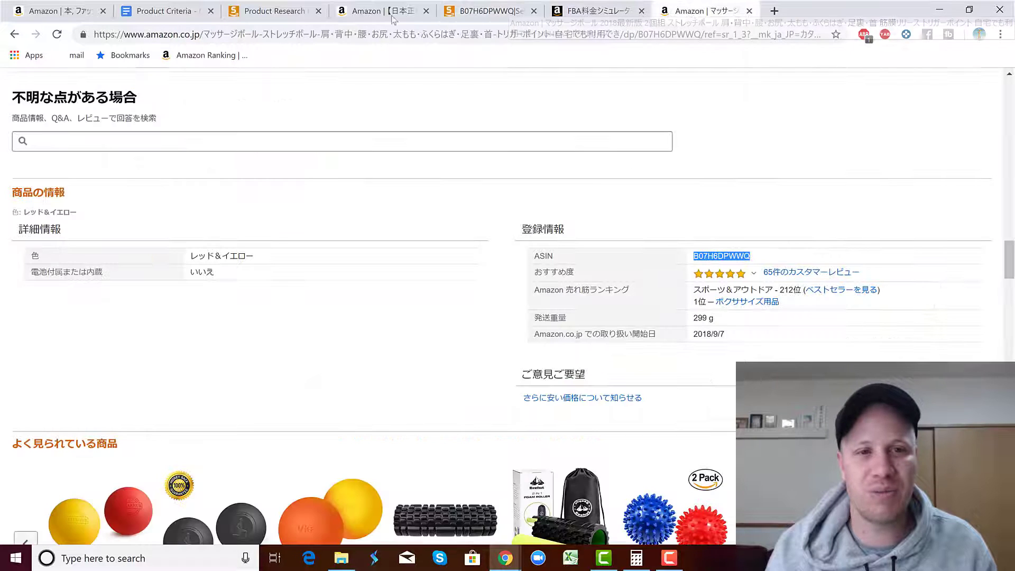
left_click(20, 37)
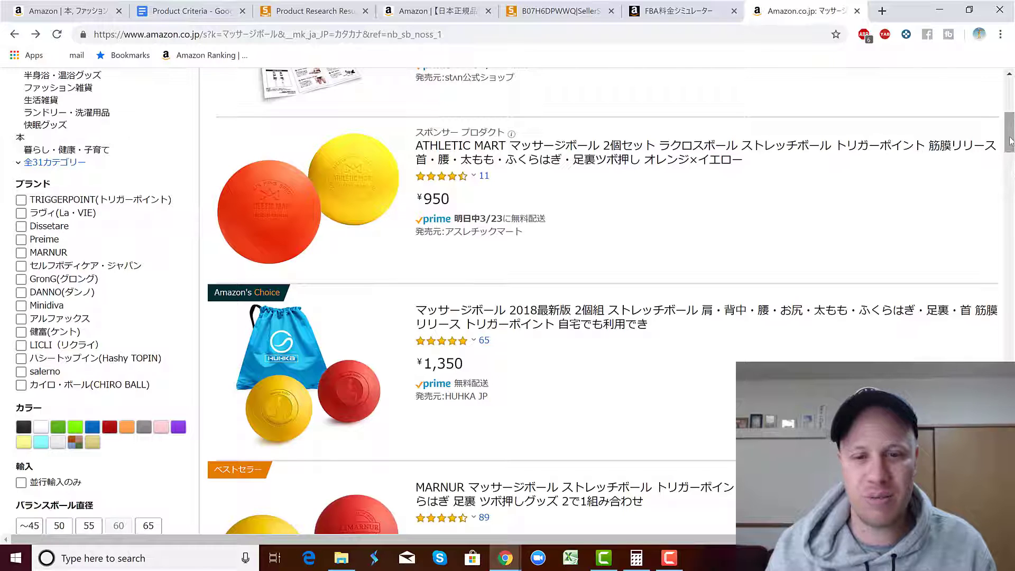
Step: Open the best-selling MARNUR massage ball's listing from the search results and copy its ASIN from the product information
left_click_drag(1009, 154, 1009, 158)
scroll(1009, 161, "down", 4)
scroll(509, 211, "down", 1)
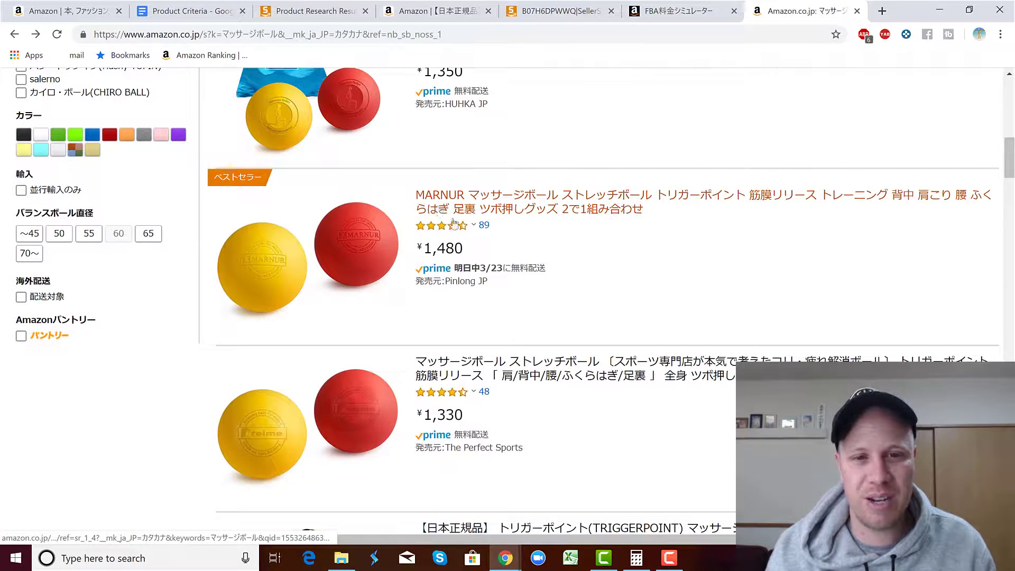
left_click(526, 204)
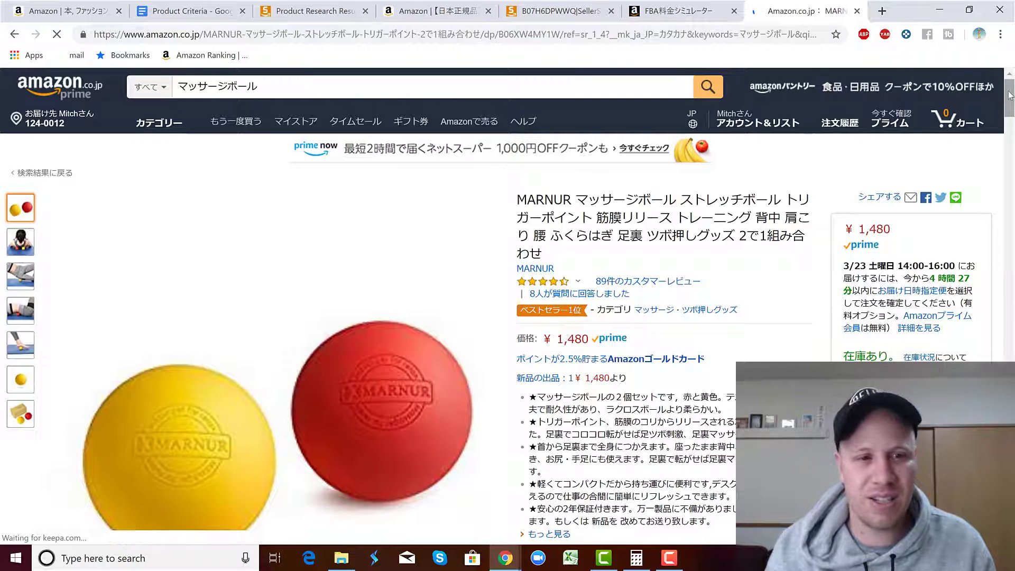
left_click_drag(1009, 89, 1010, 225)
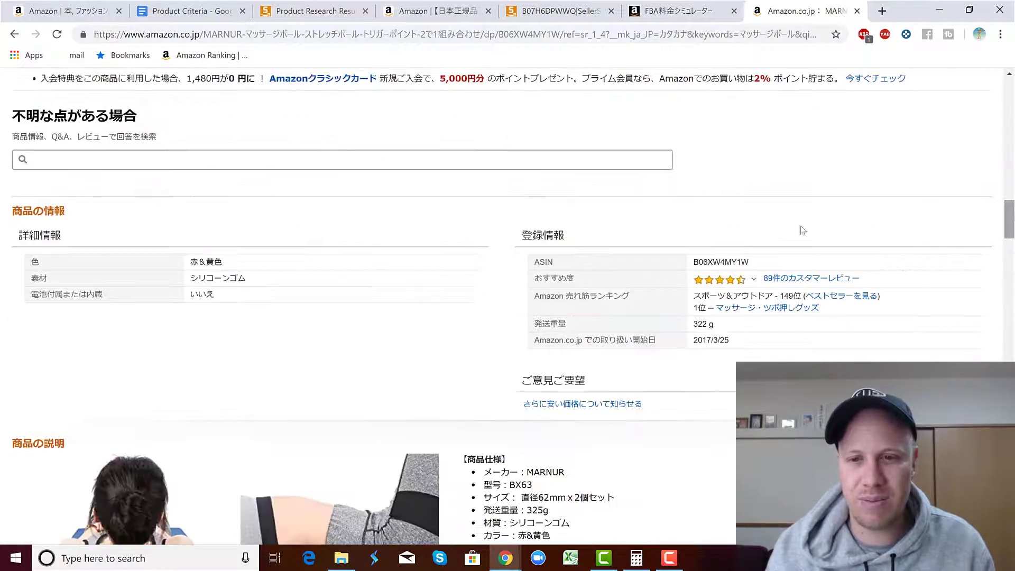
double_click(718, 261)
key("ctrl+c")
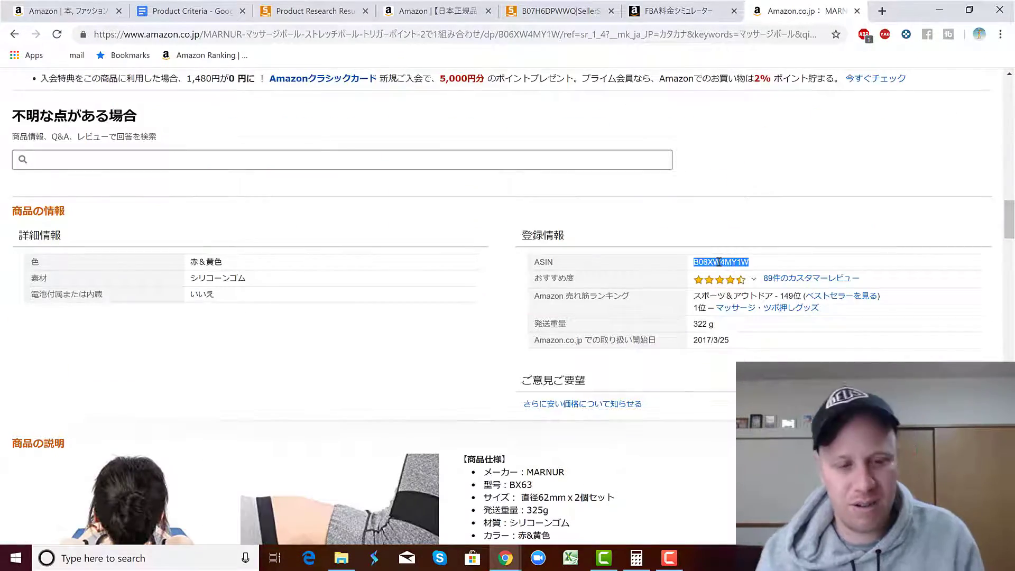
Step: Look up the ASIN B06XW4MY1W in SellerSprite's Competitor Lookup and examine the MARNUR massage ball's sales, revenue and sales trend
left_click(546, 4)
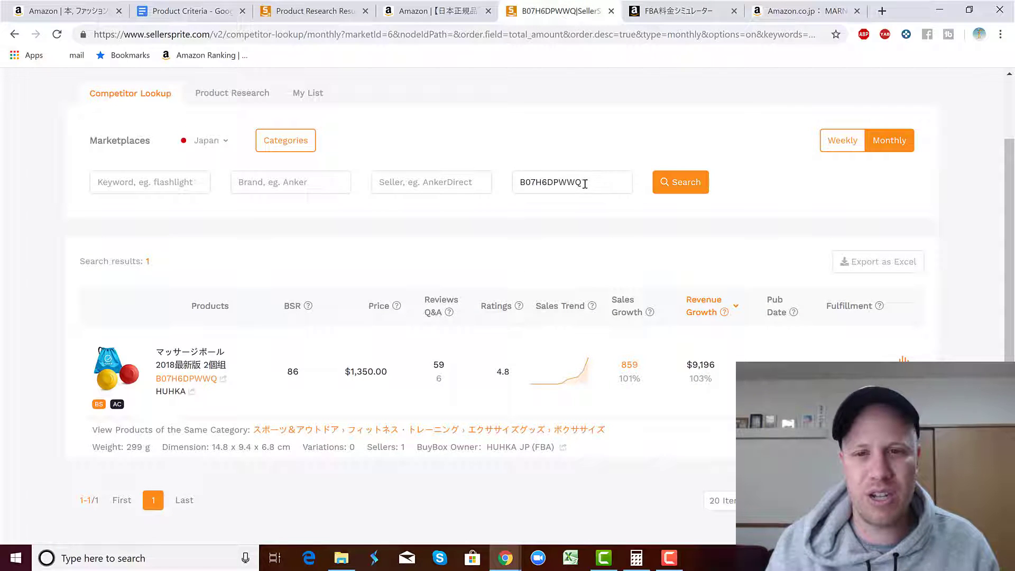
left_click_drag(585, 183, 511, 191)
key("ctrl+v")
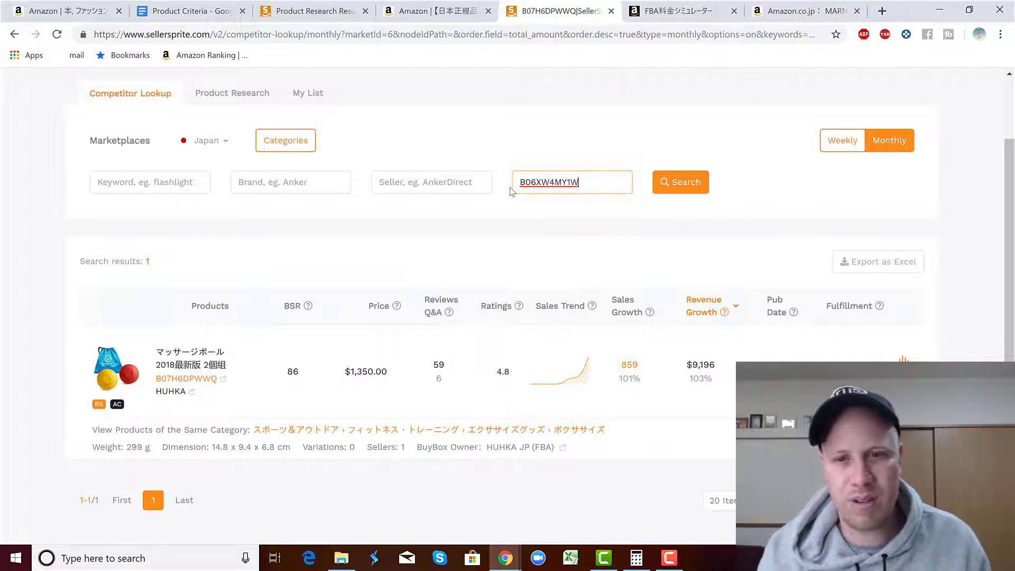
left_click(664, 183)
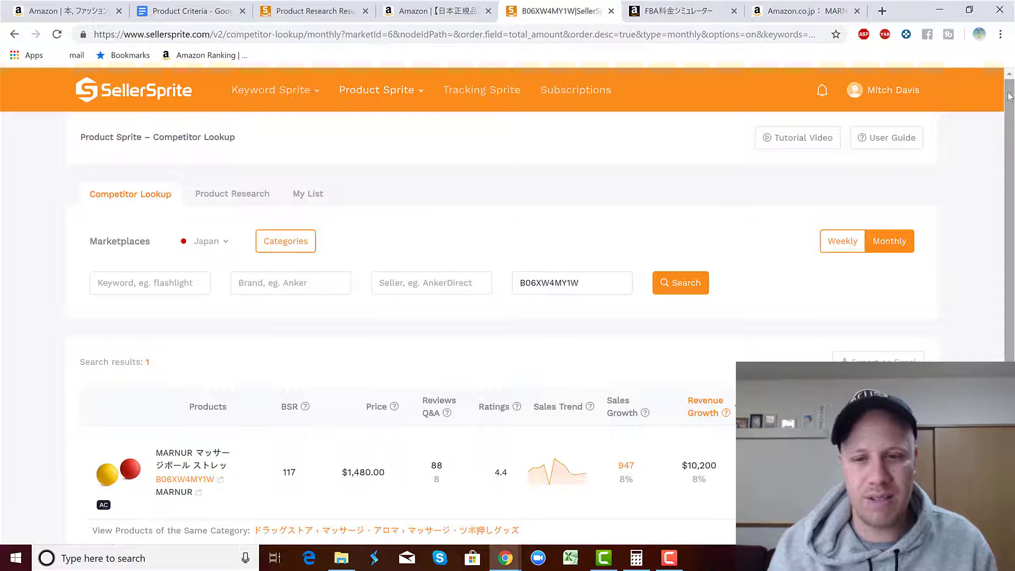
scroll(431, 405, "down", 1)
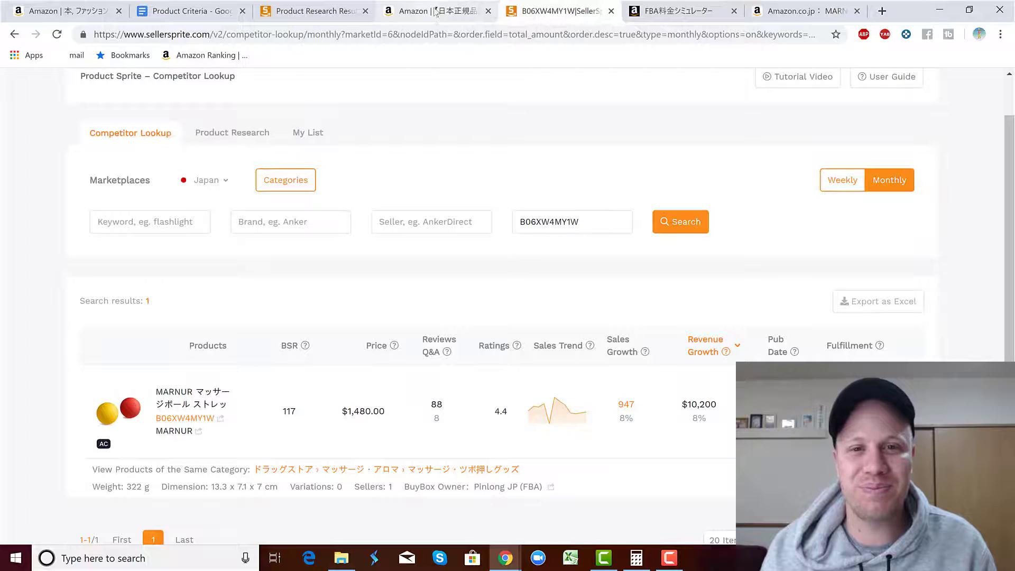
Step: Revisit the TRIGGERPOINT and MARNUR listings, then return to the マッサージボール results and compare the competitors' prices and reviews
left_click(452, 6)
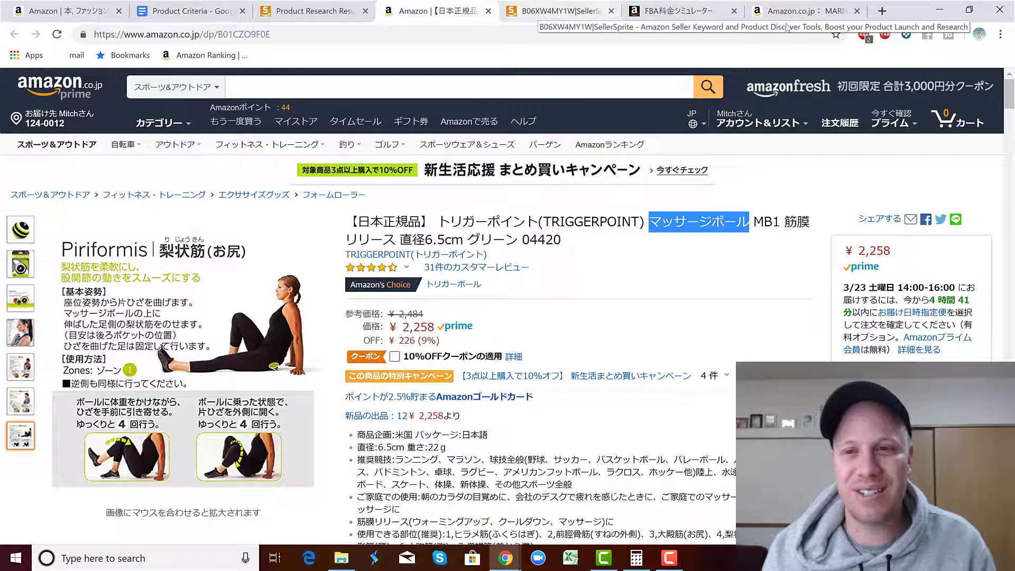
left_click(798, 10)
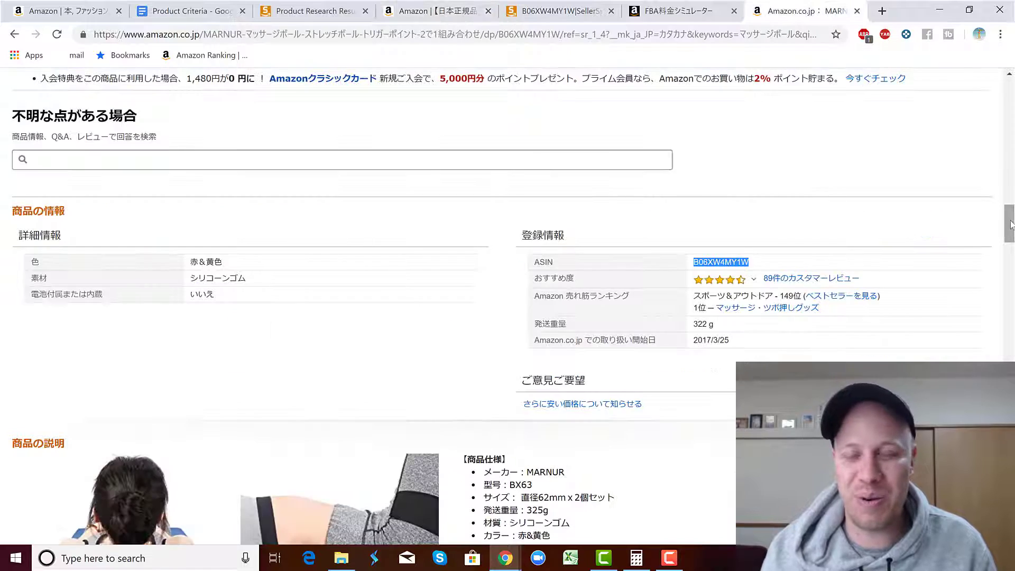
left_click_drag(1009, 224, 1009, 95)
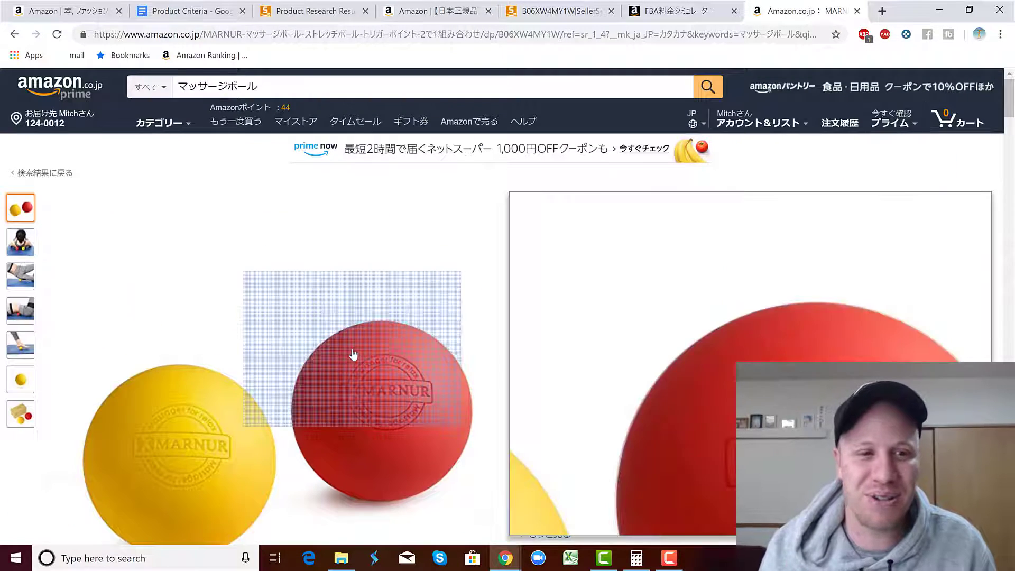
left_click(14, 35)
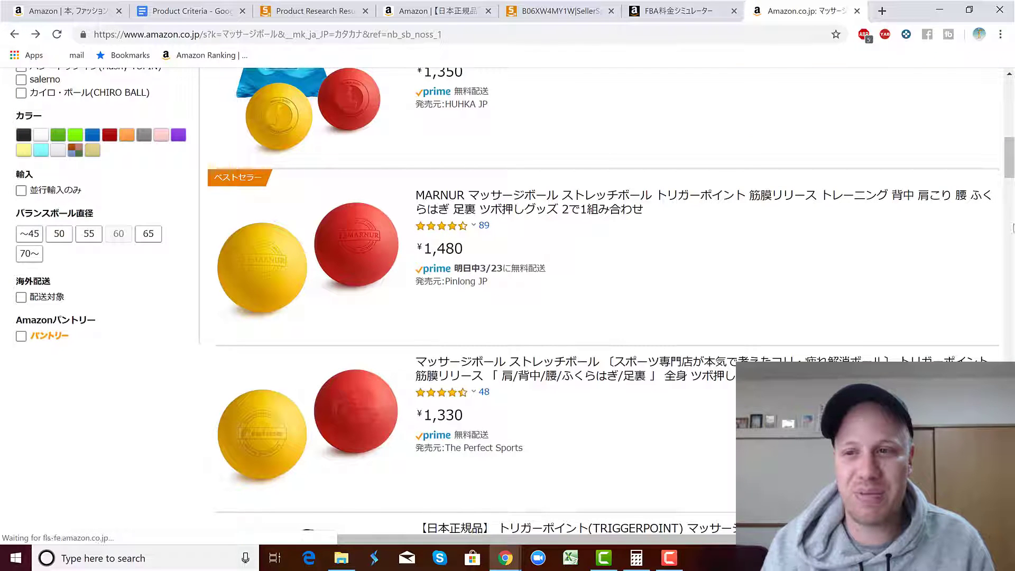
left_click_drag(1009, 172, 1010, 198)
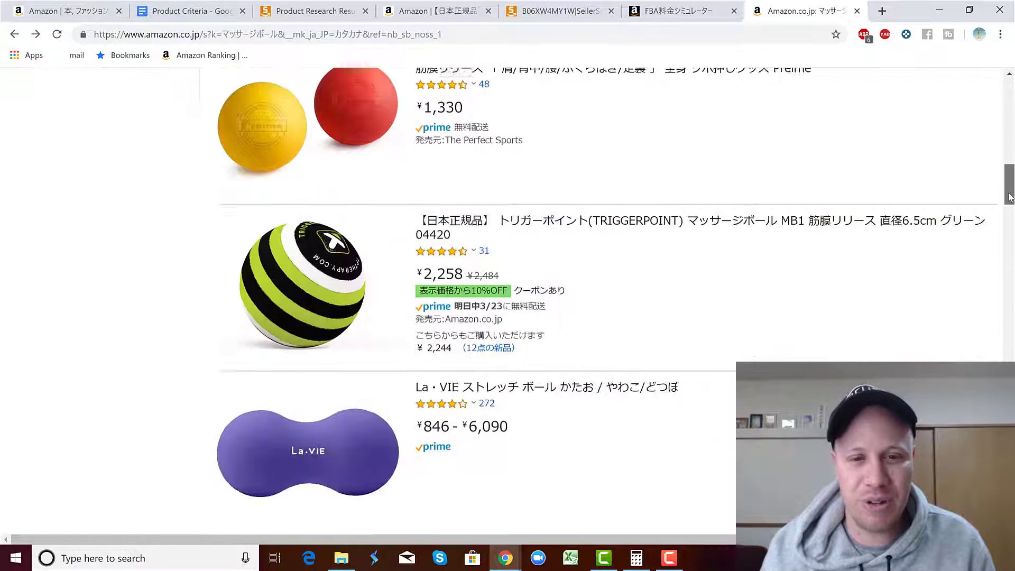
scroll(406, 251, "down", 1)
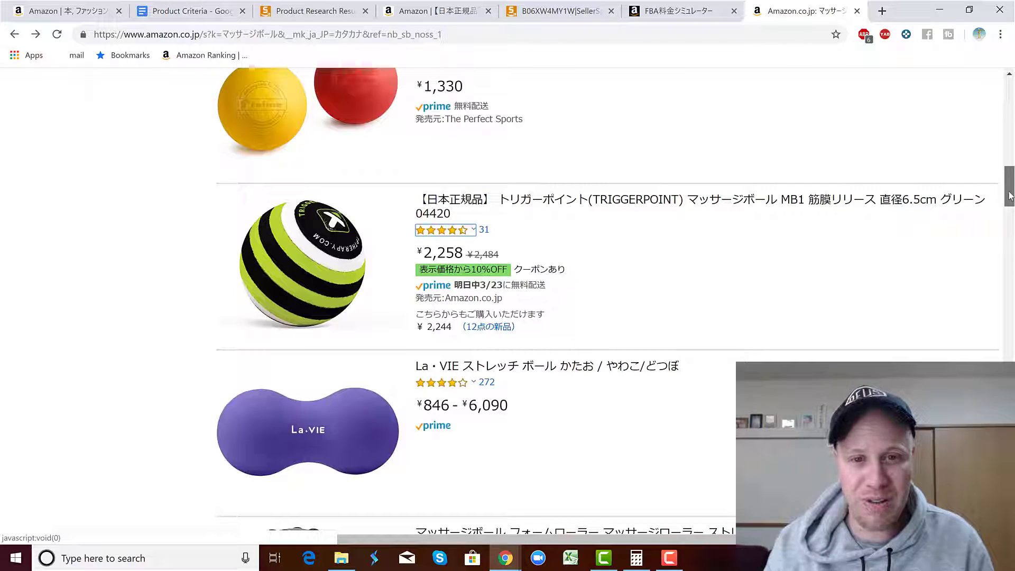
scroll(451, 443, "up", 3)
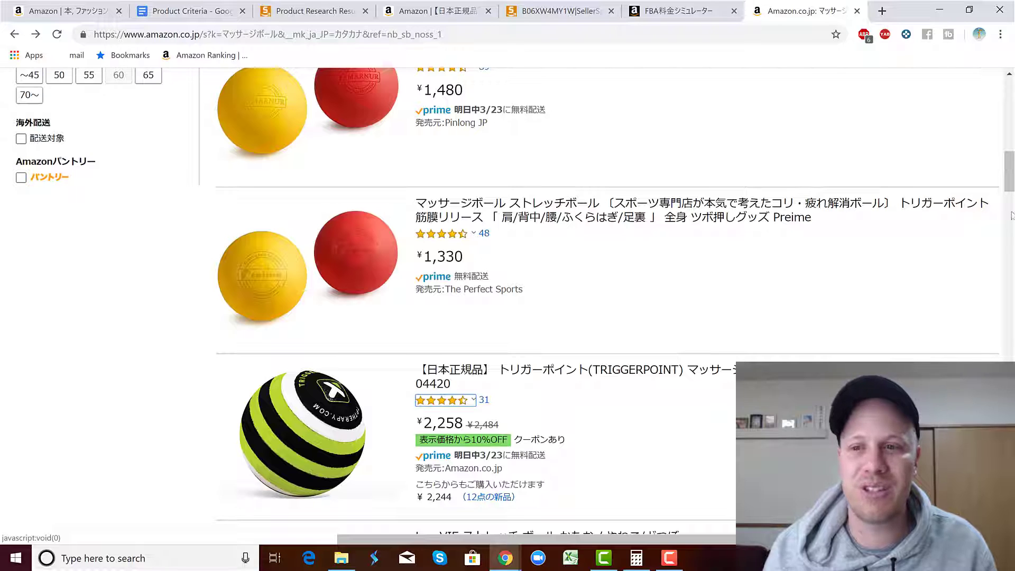
Step: Open alibaba.com in a new browser tab
left_click(882, 12)
type("alib")
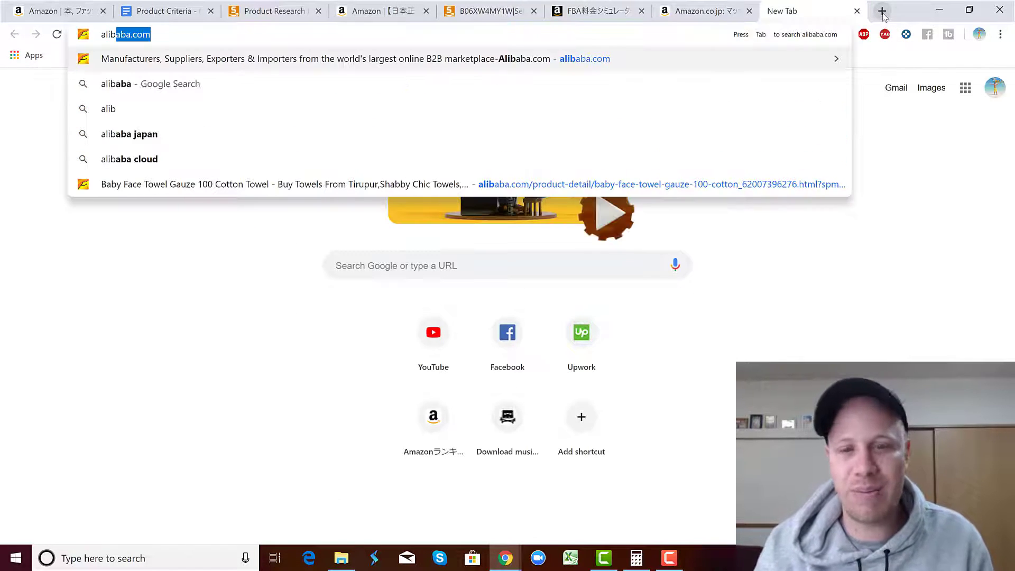
key("Return")
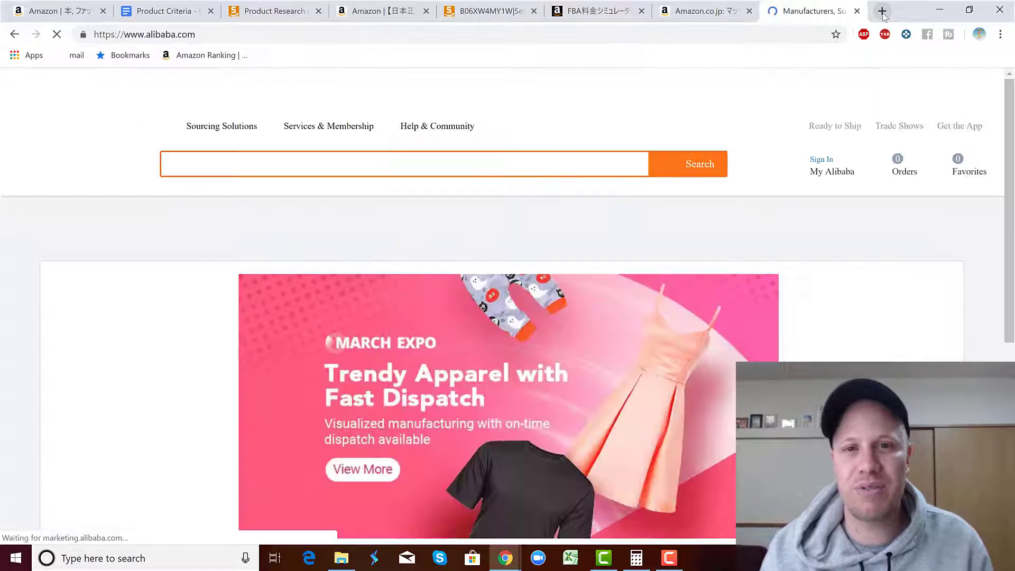
Step: Search Alibaba for "massage ball" and browse the results for a ball similar to the TRIGGERPOINT one
left_click(319, 165)
type("m")
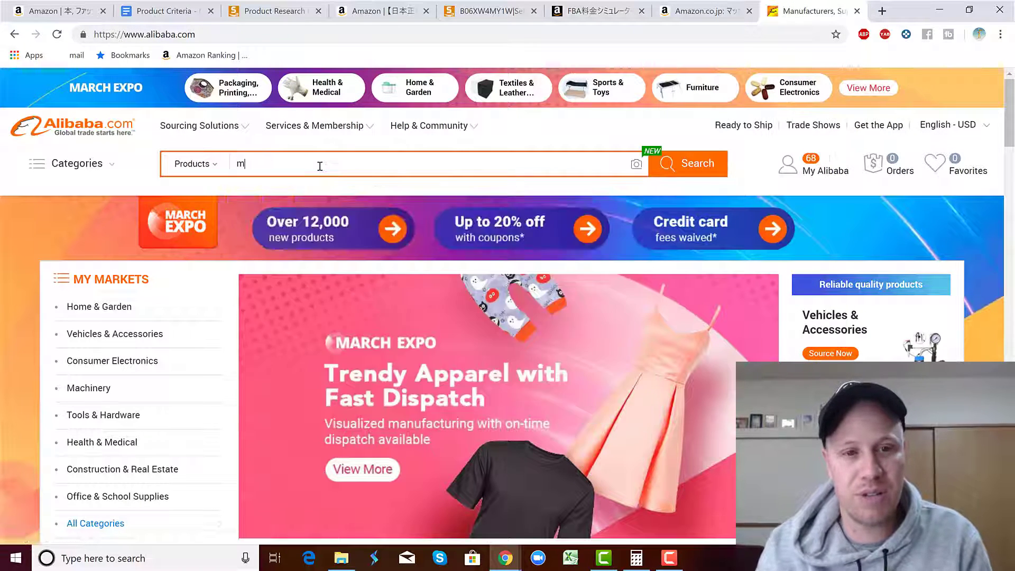
type("assage ball")
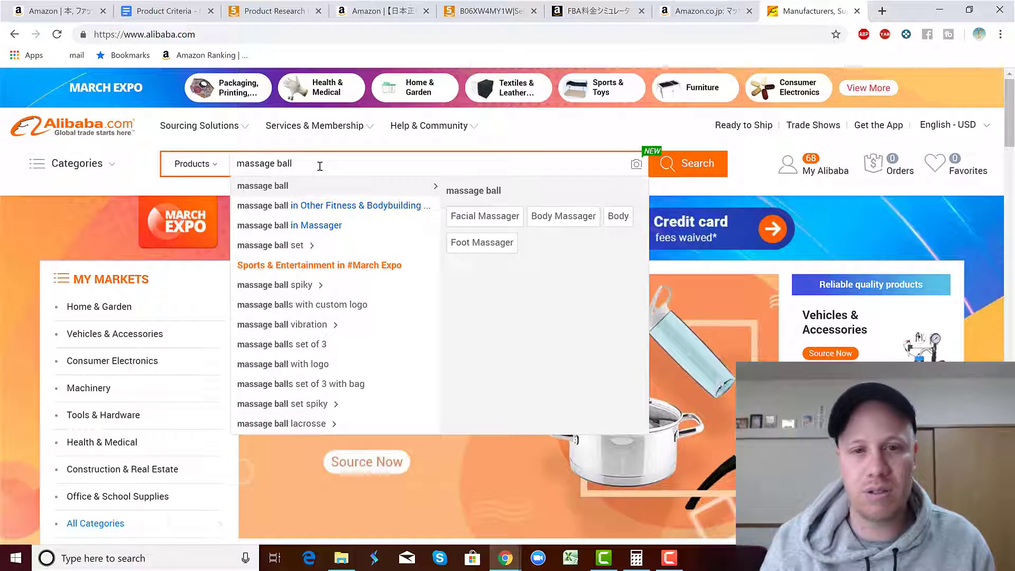
key("Return")
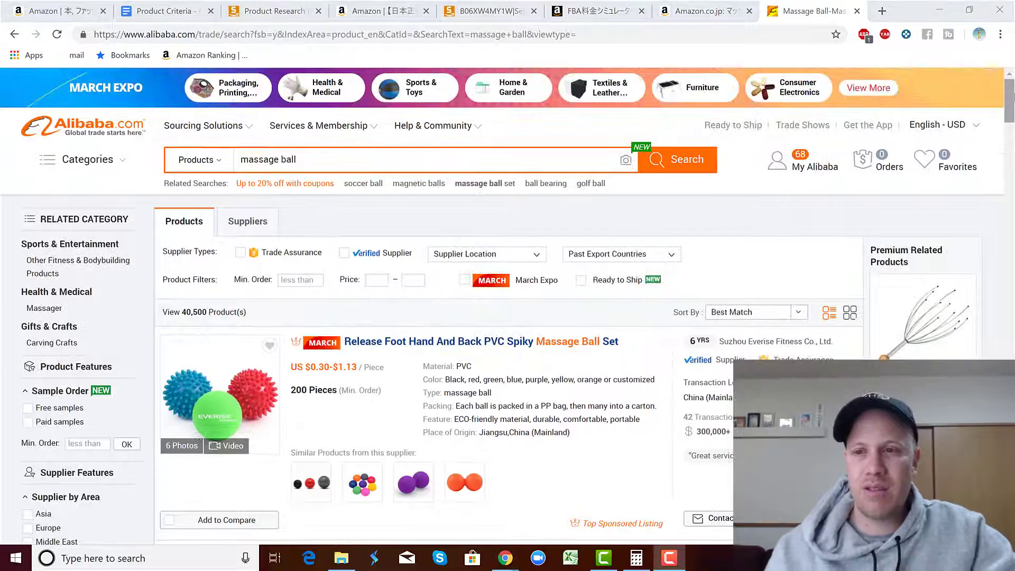
left_click_drag(1010, 98, 1012, 444)
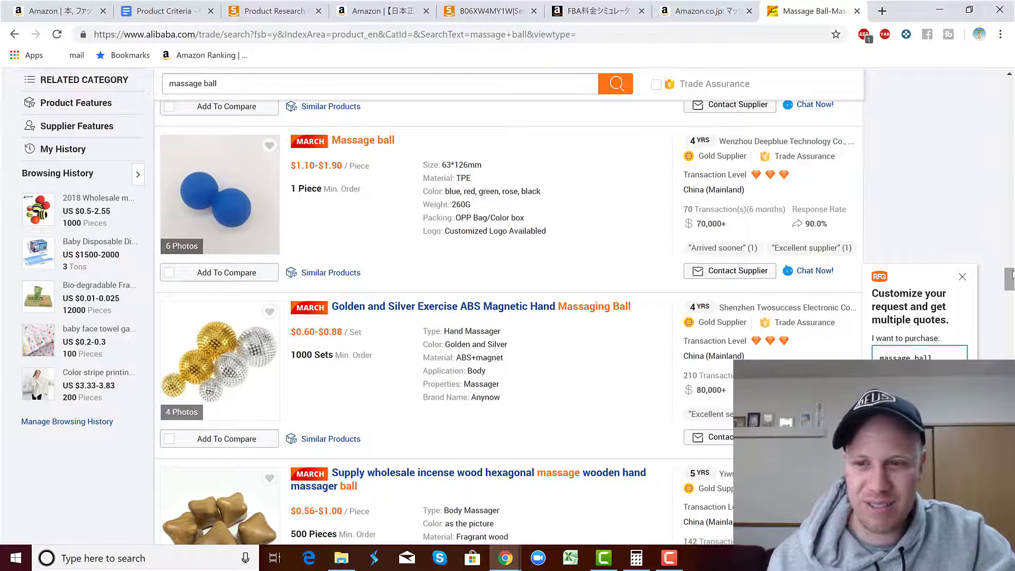
left_click_drag(1009, 276, 1009, 318)
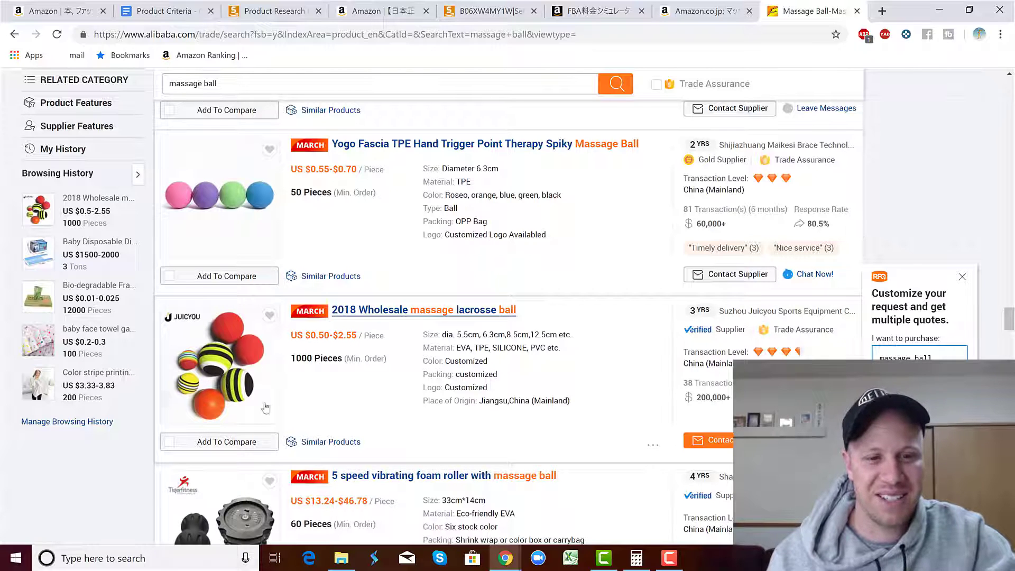
Step: Check the TRIGGERPOINT listing against the Alibaba results and open the "2018 Wholesale massage lacrosse ball" product page
left_click(267, 11)
left_click(393, 11)
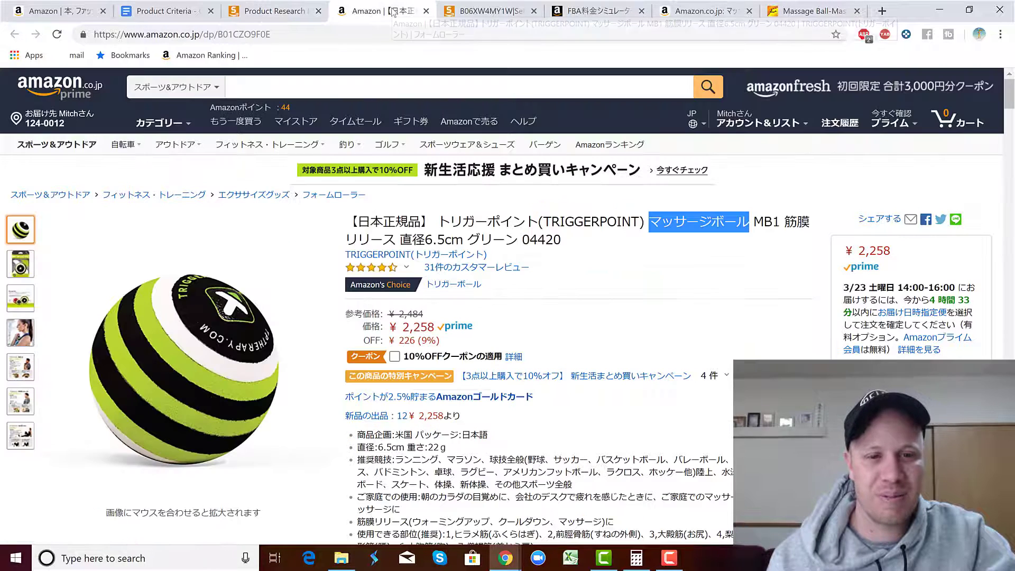
left_click(811, 11)
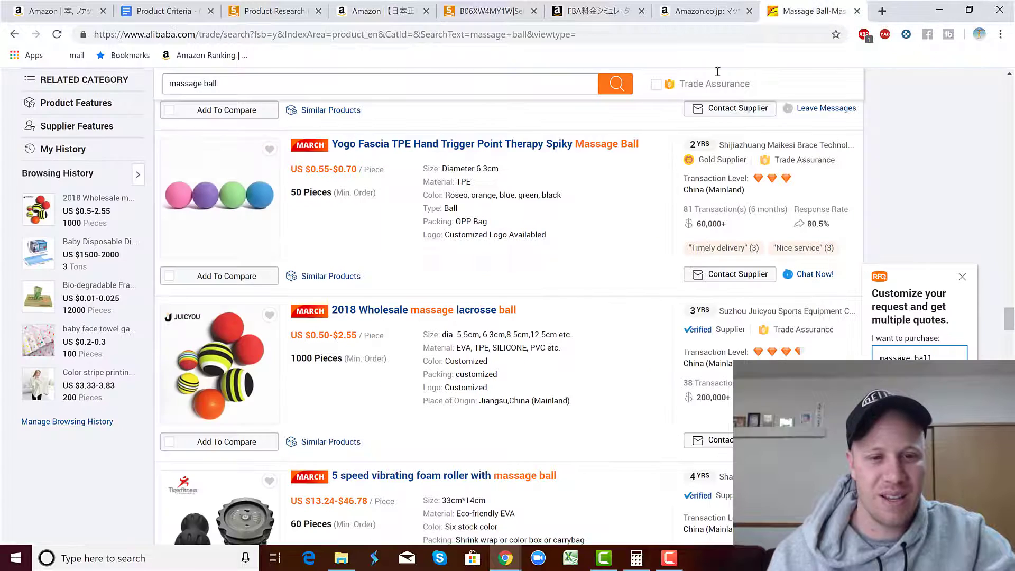
left_click(357, 312)
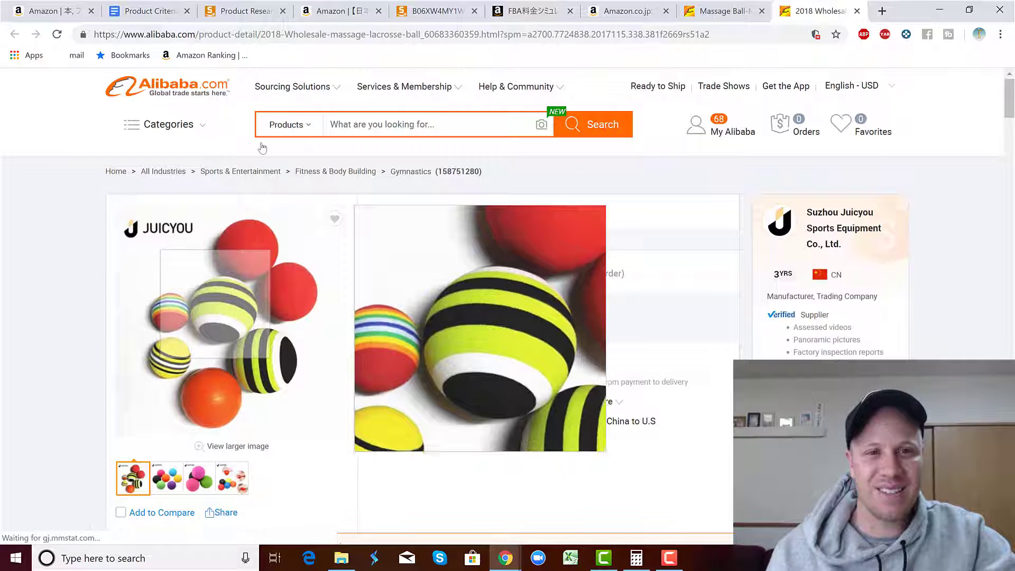
Step: Compare the wholesale lacrosse ball with the TRIGGERPOINT listing and examine the supplier's price range and minimum order
left_click(236, 16)
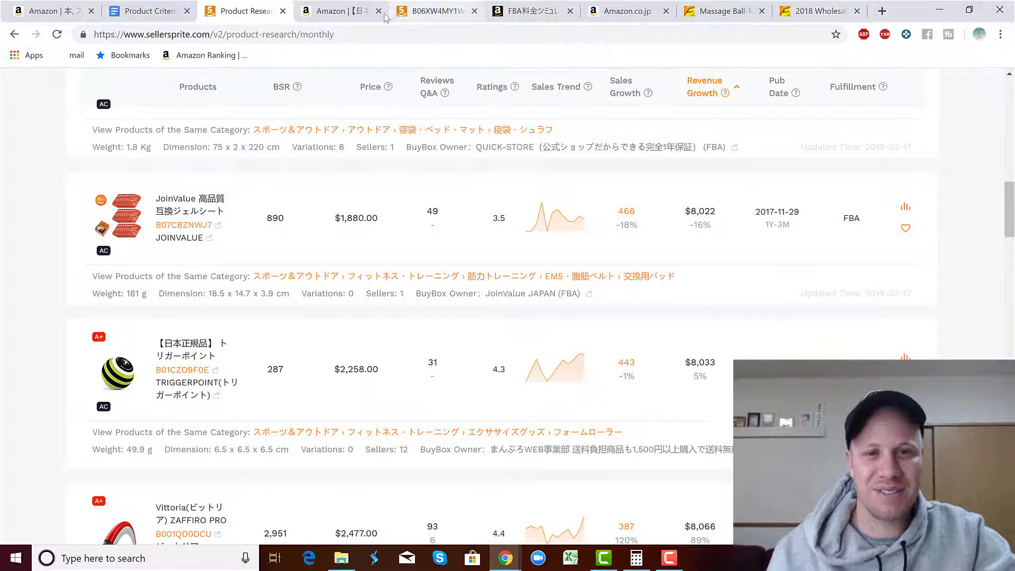
left_click(338, 10)
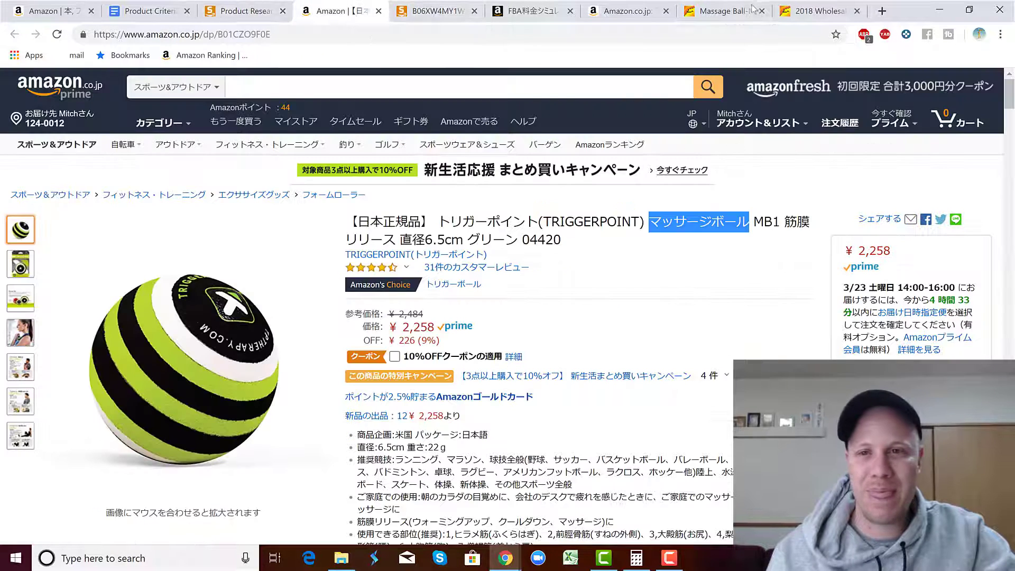
left_click(802, 8)
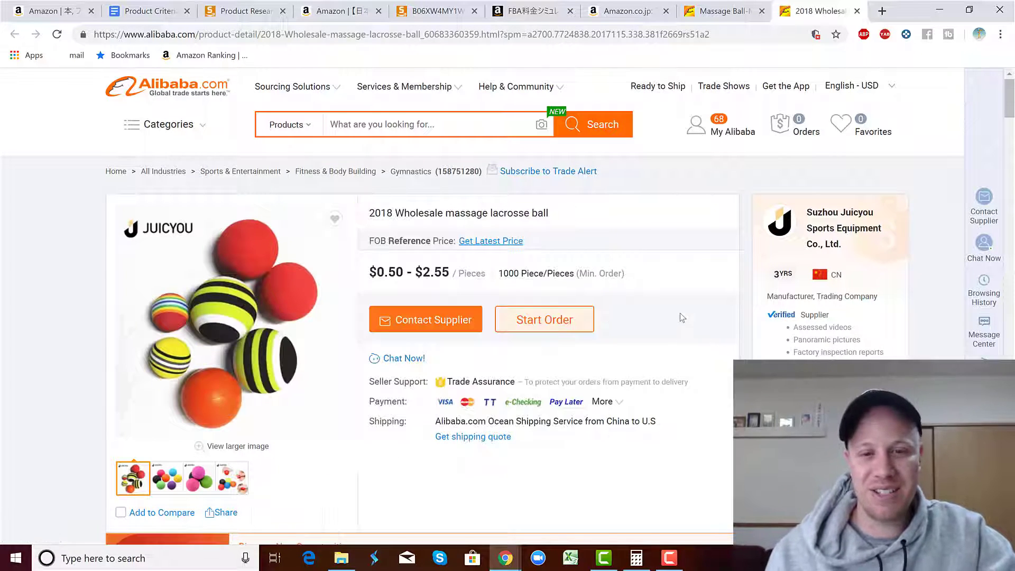
left_click_drag(451, 272, 425, 272)
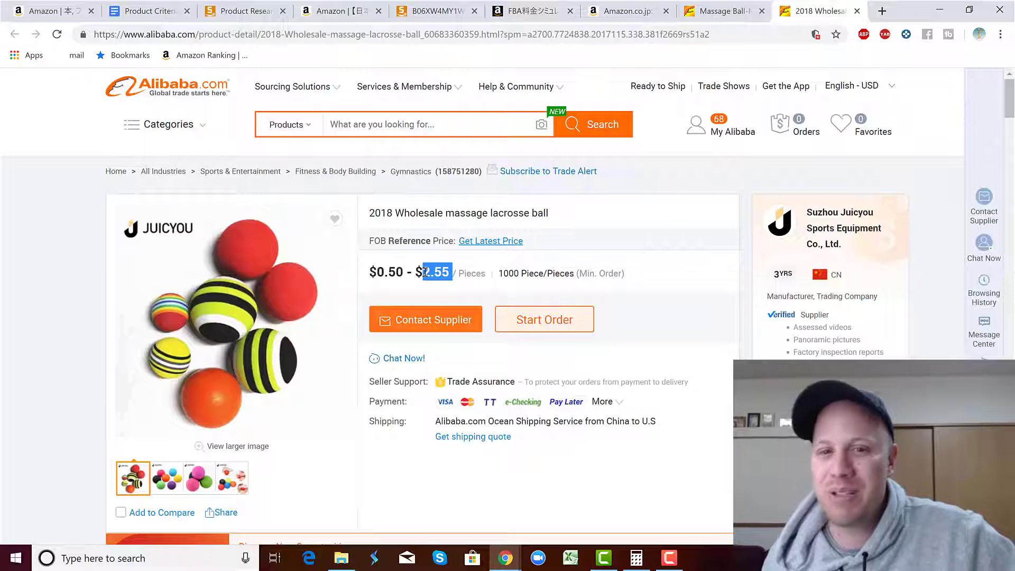
left_click(481, 288)
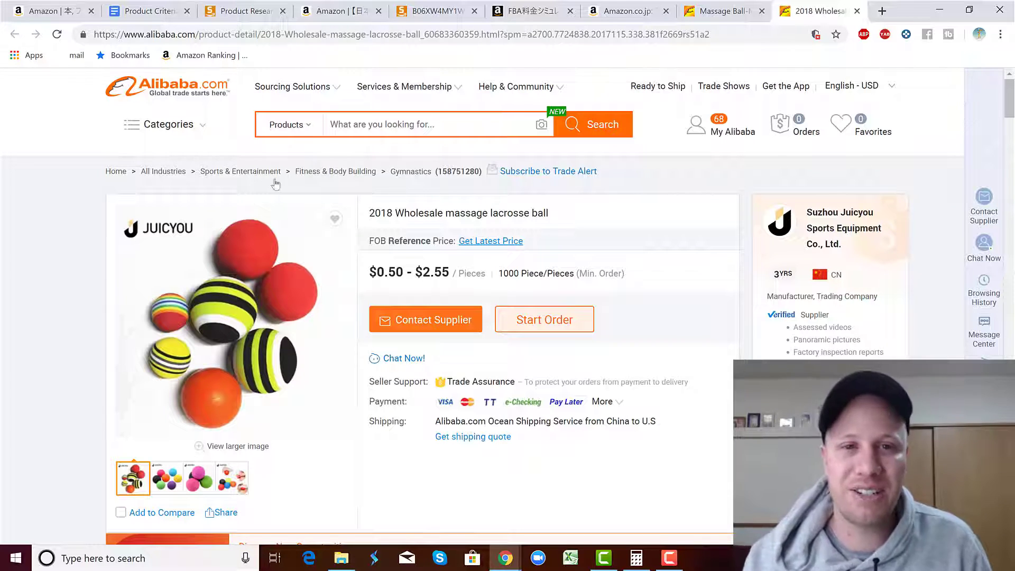
Step: Revisit the TRIGGERPOINT listing, then switch to the FBA料金シミュレーター page and translate it to English
left_click(336, 12)
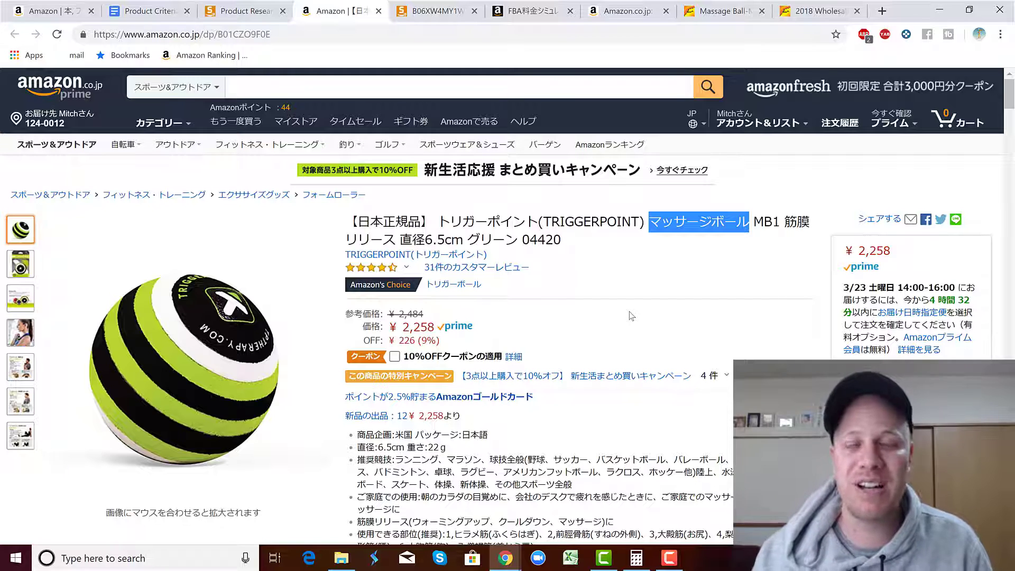
left_click(537, 13)
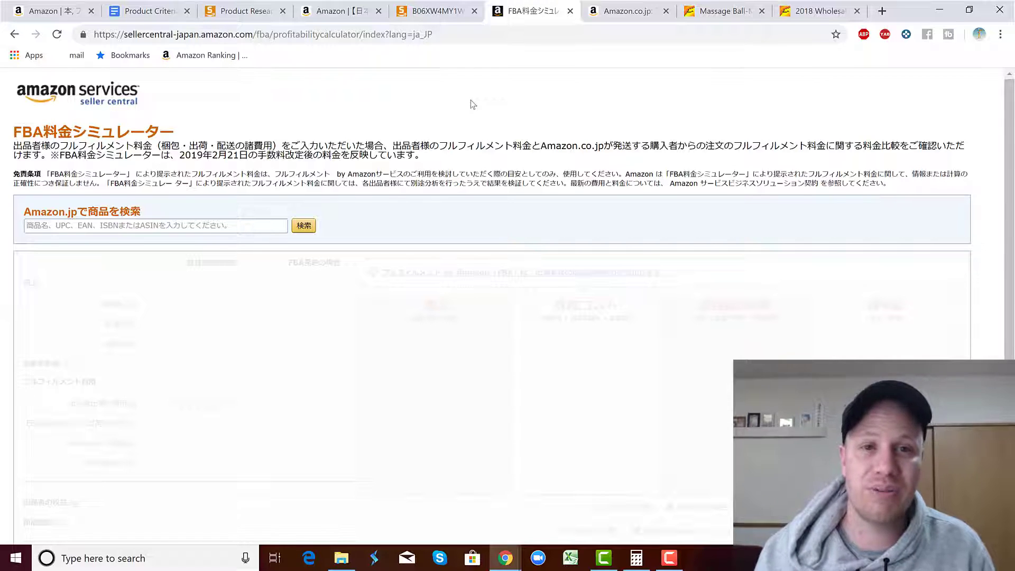
right_click(512, 97)
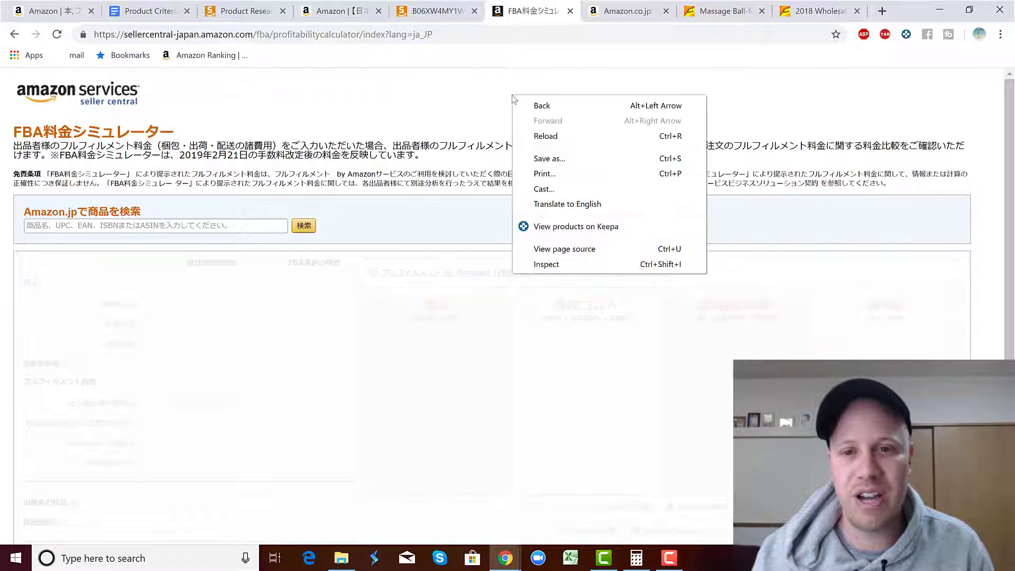
left_click(580, 205)
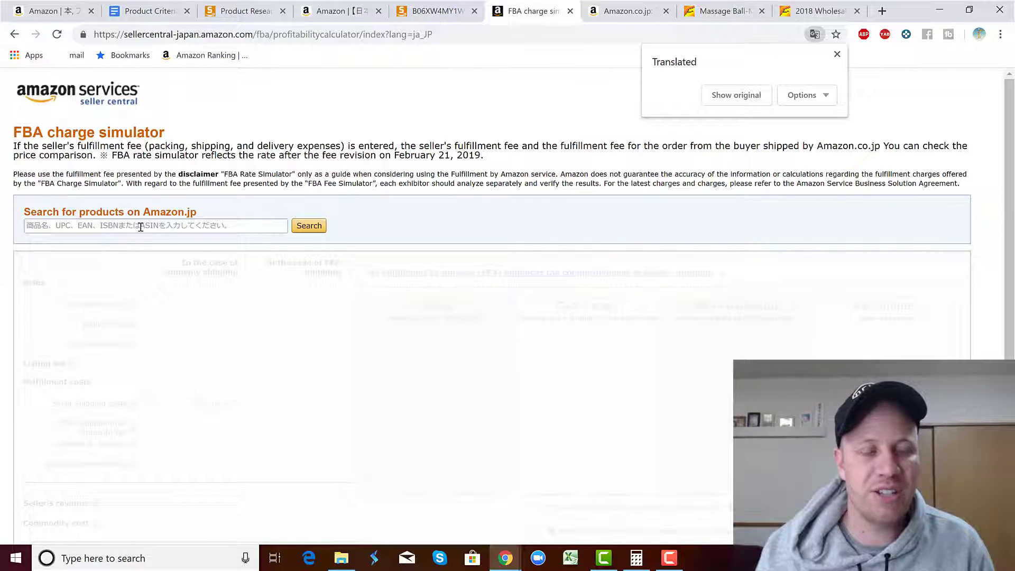
Step: Copy the TRIGGERPOINT massage ball's ASIN from the product information on its Amazon listing
left_click(333, 13)
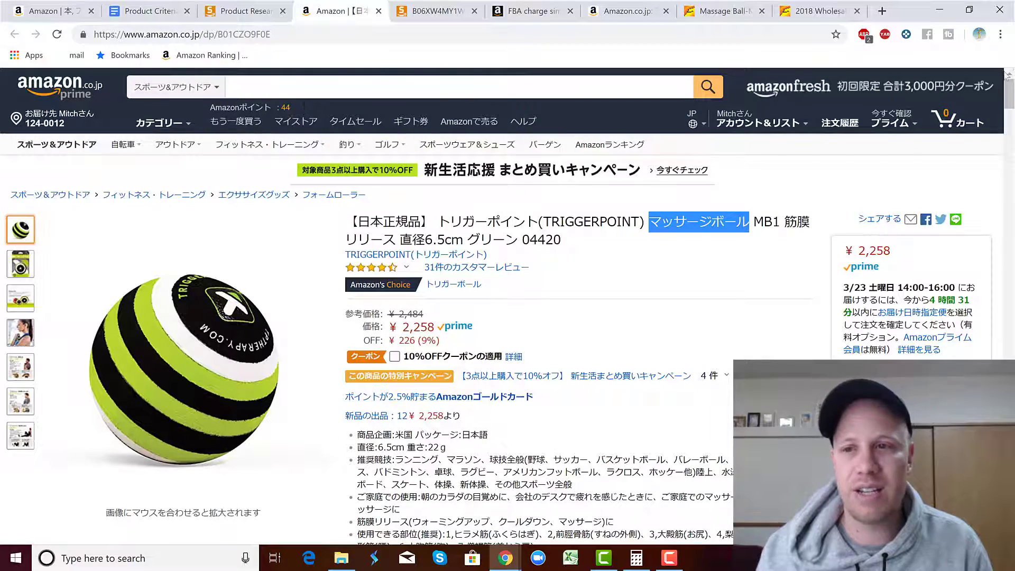
left_click_drag(1009, 107, 1004, 247)
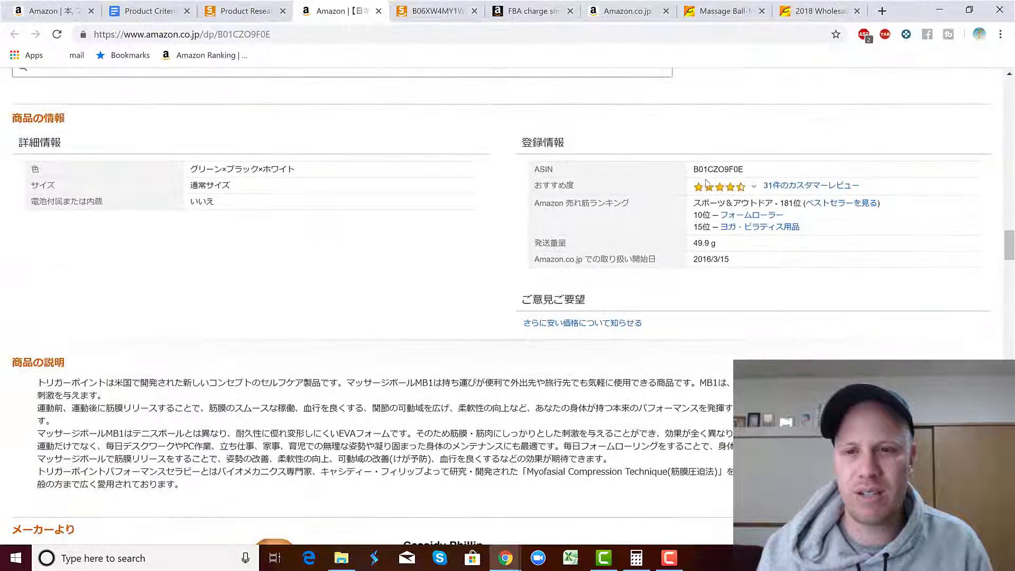
double_click(715, 170)
key("ctrl+c")
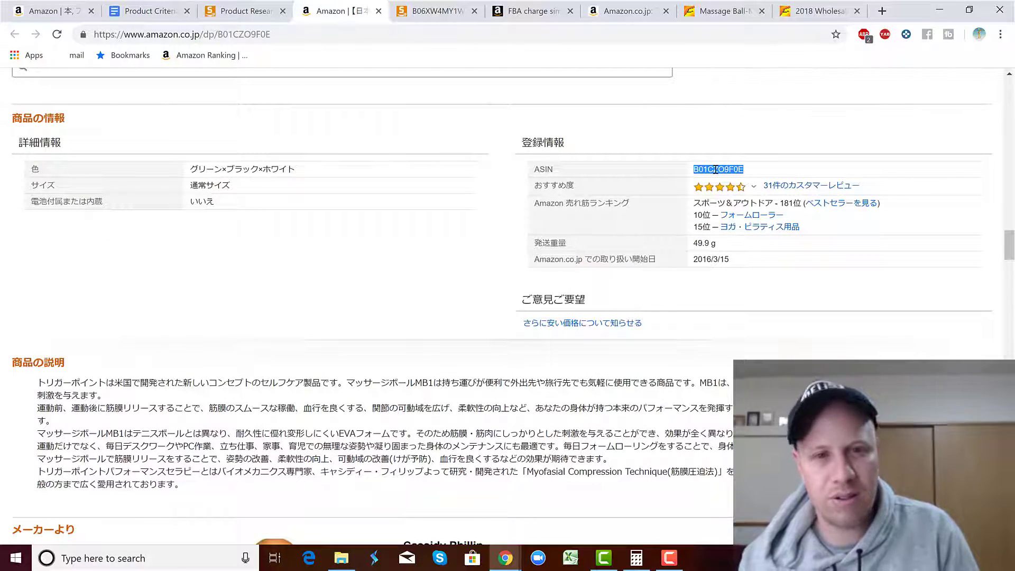
Step: Look up the ASIN B01CZO9F0E in the FBA charge simulator
left_click(531, 11)
right_click(209, 227)
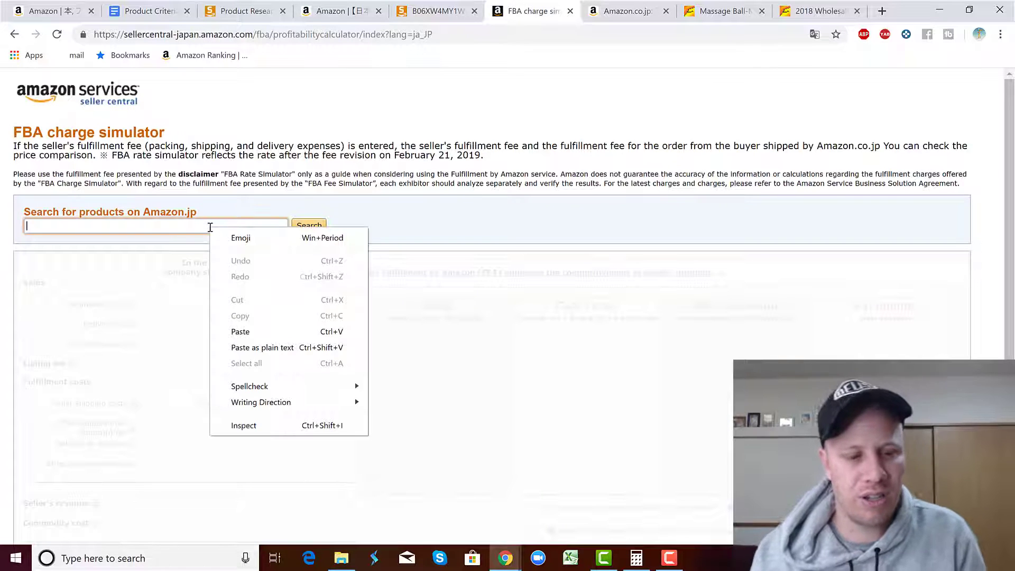
left_click(113, 227)
key("ctrl+v")
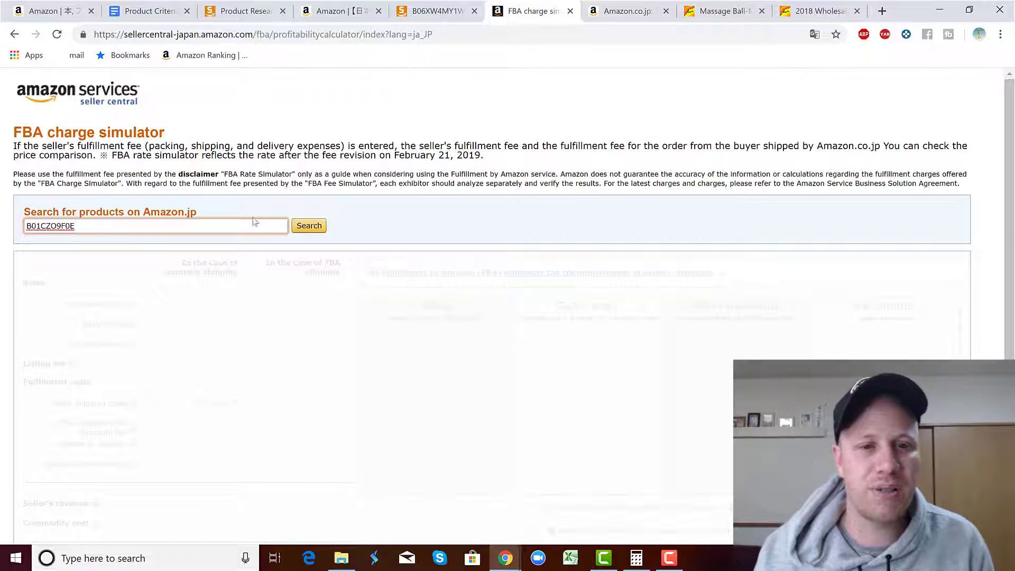
left_click(302, 230)
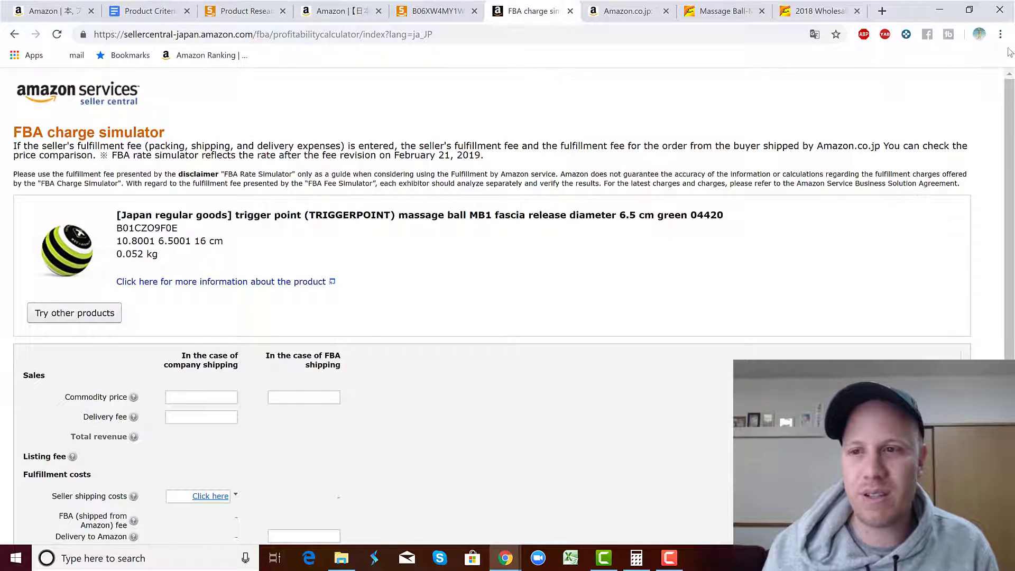
Step: Check the selling price on the TRIGGERPOINT listing and set the simulator's commodity price for FBA shipping to 2258
scroll(1010, 127, "down", 3)
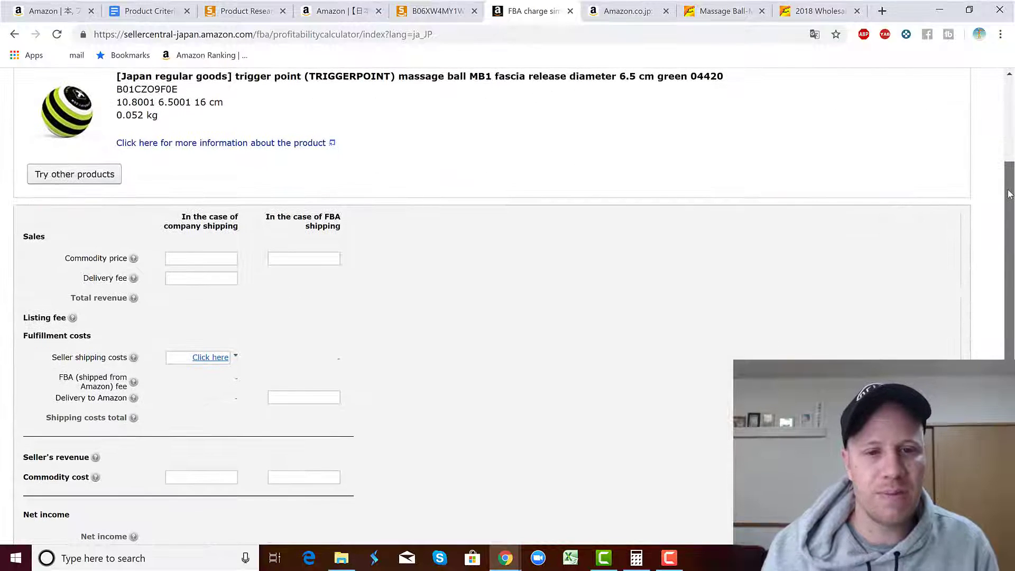
left_click(301, 257)
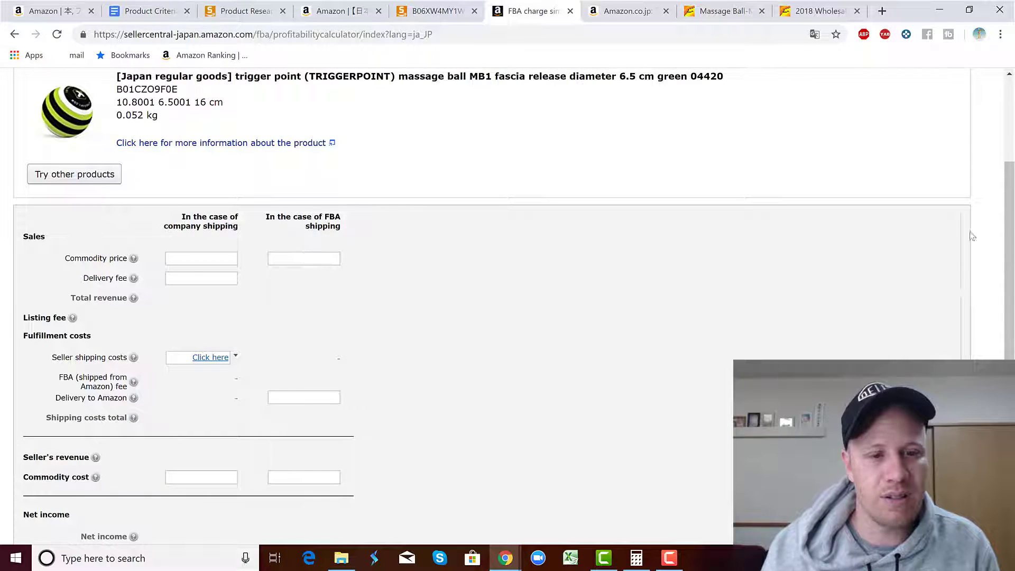
left_click(340, 13)
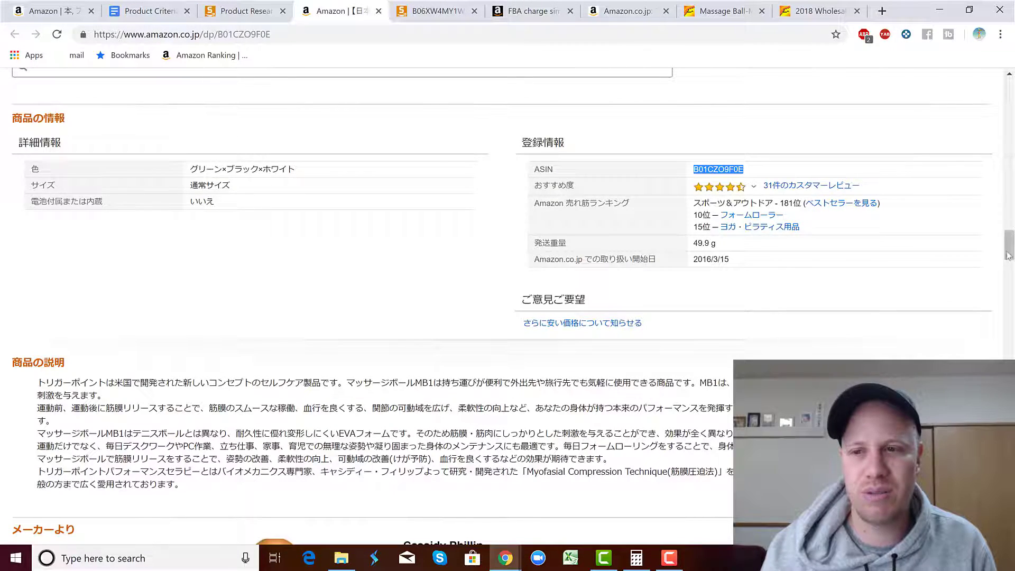
left_click_drag(1009, 246, 1004, 106)
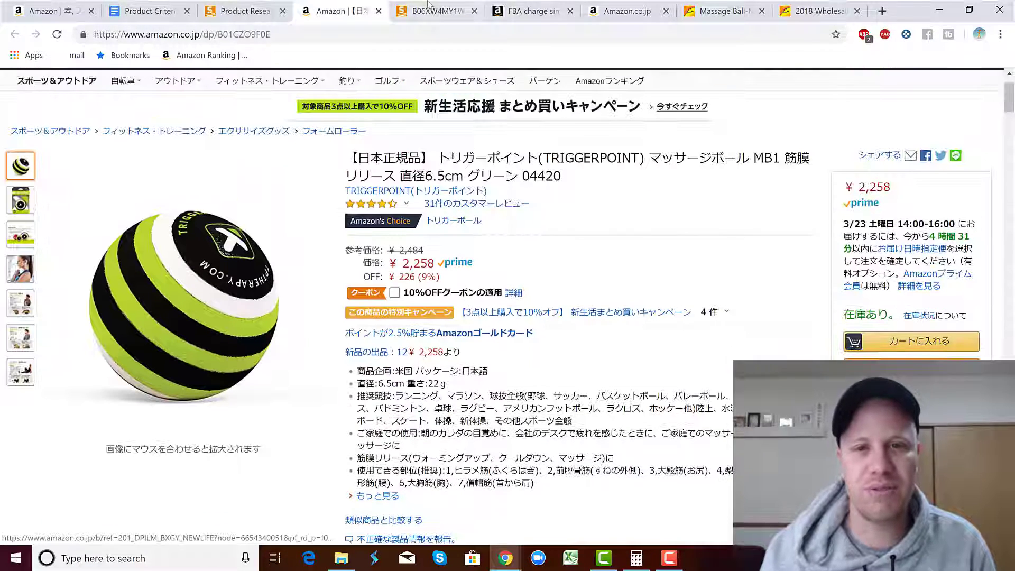
left_click(525, 9)
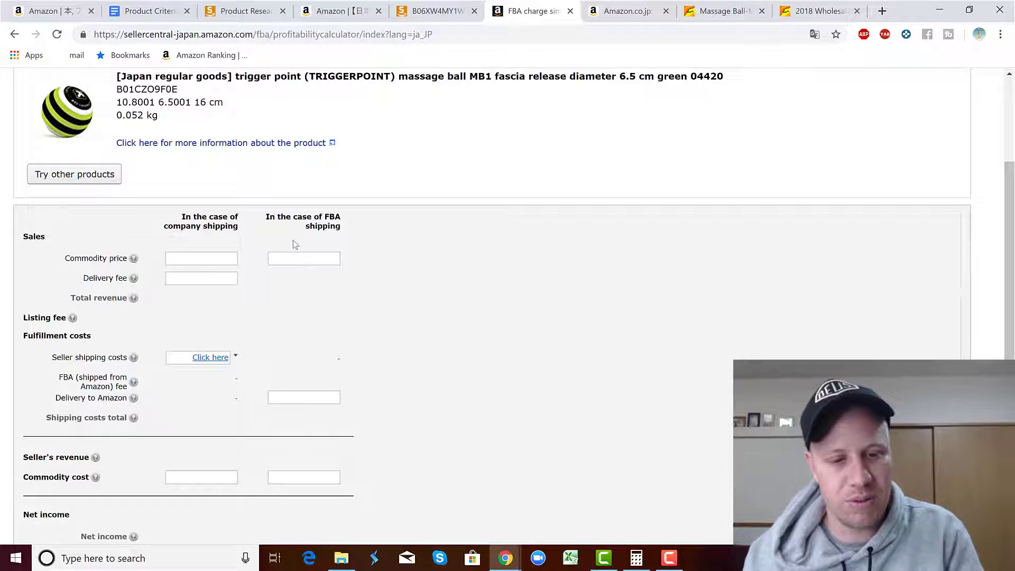
type("2258")
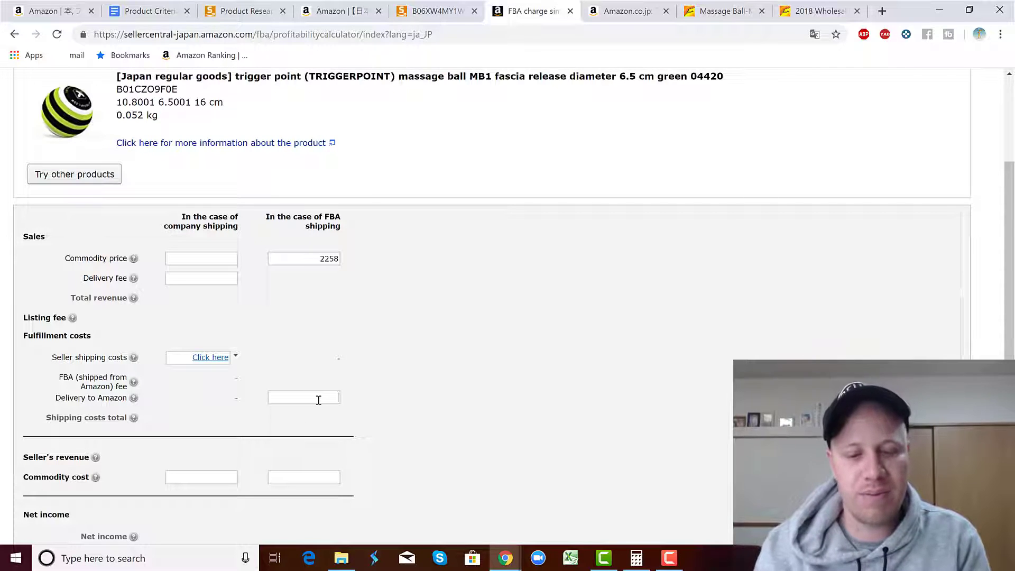
Step: Set the delivery to Amazon to 30 and the commodity cost to 280, and calculate the FBA profit
type("30")
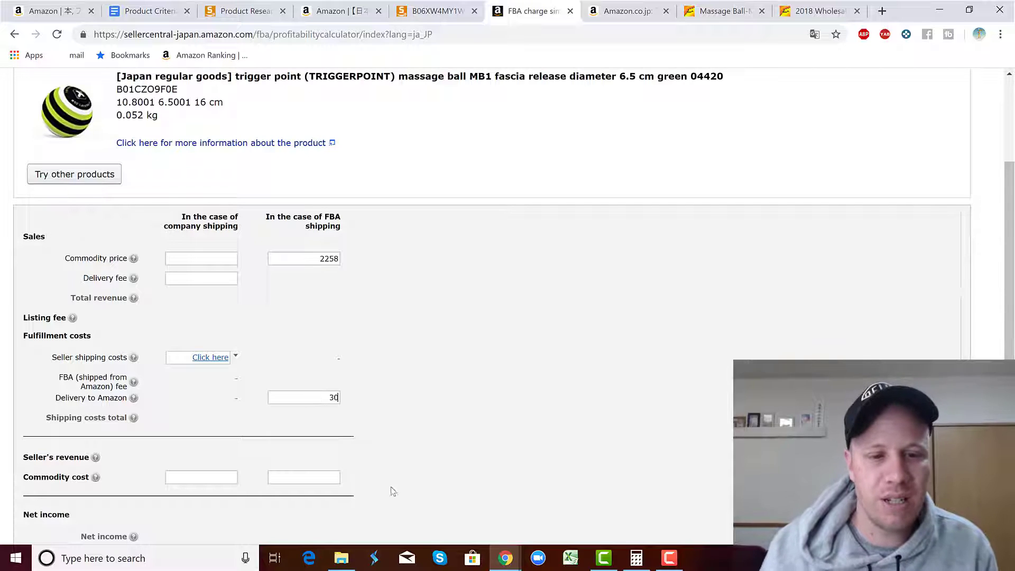
left_click(329, 479)
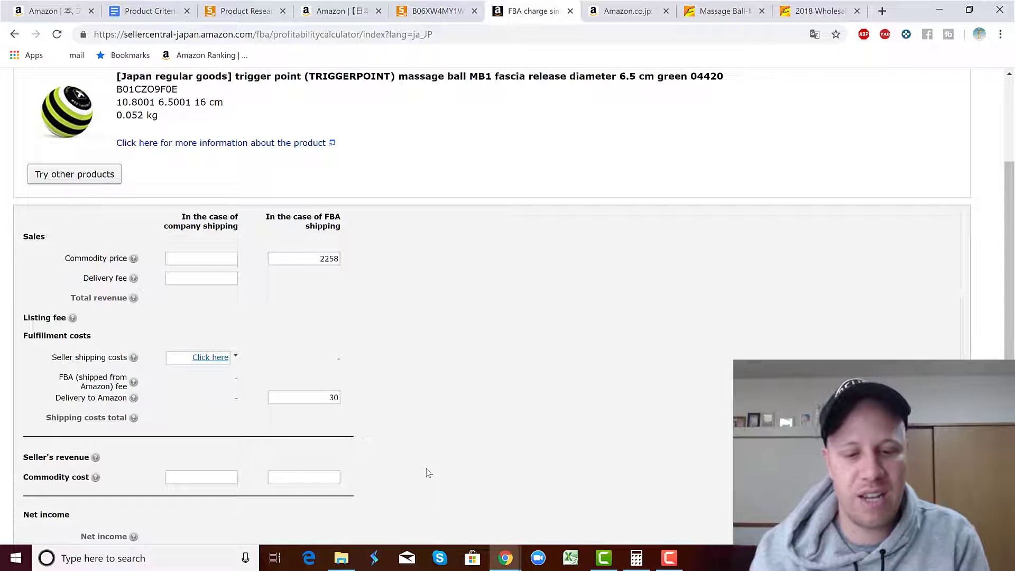
type("280")
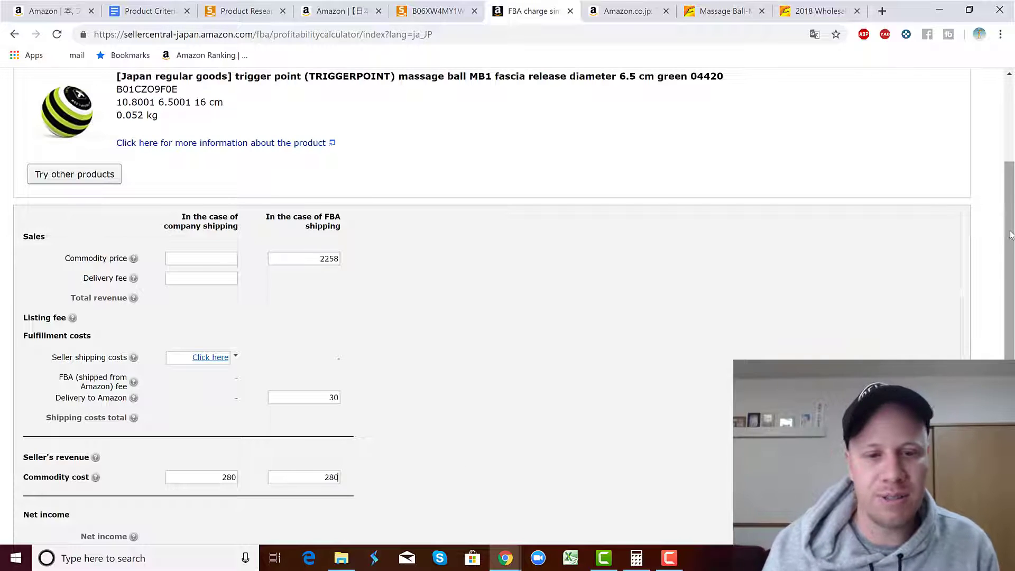
left_click_drag(1007, 238, 1007, 313)
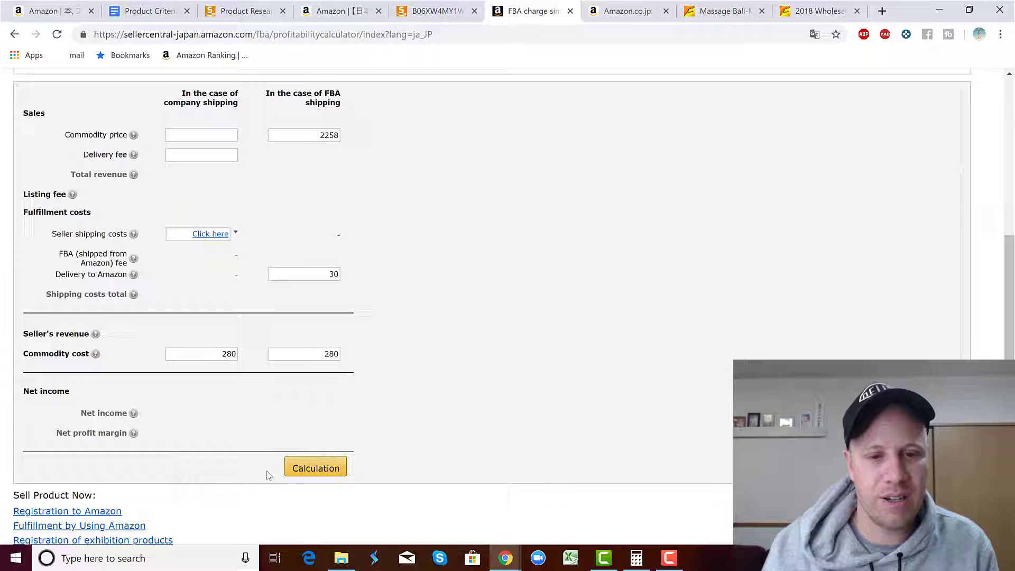
left_click(324, 466)
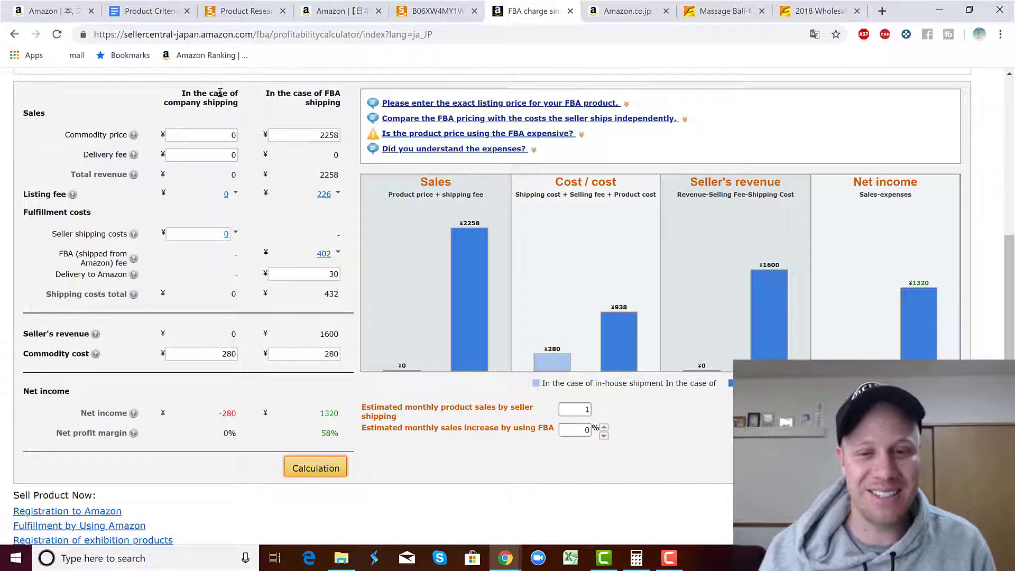
Step: Multiply the TRIGGERPOINT massage ball's 443 monthly sales by 1300 in Calculator to estimate the monthly profit, and minimise Calculator
left_click(244, 14)
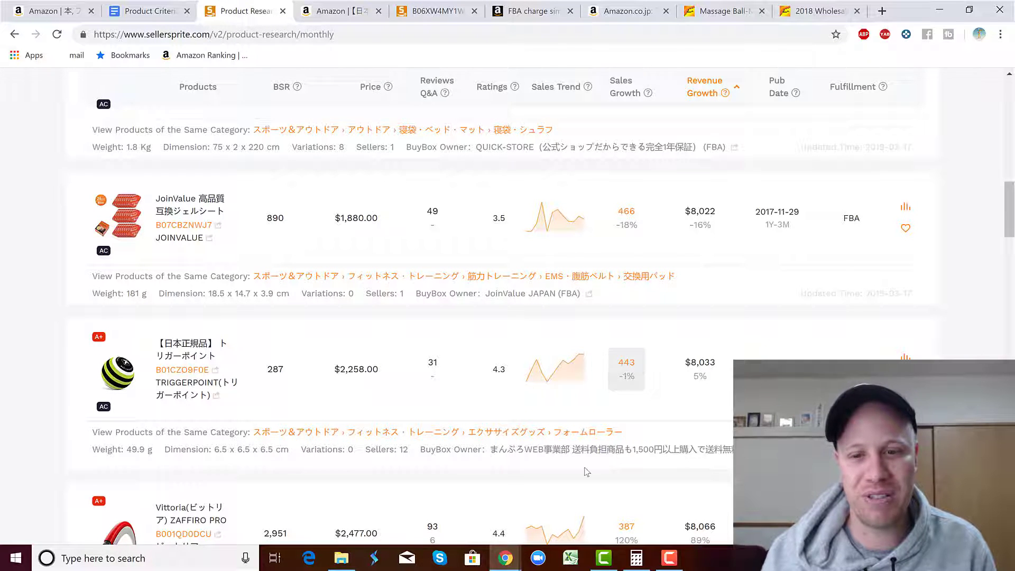
left_click(637, 561)
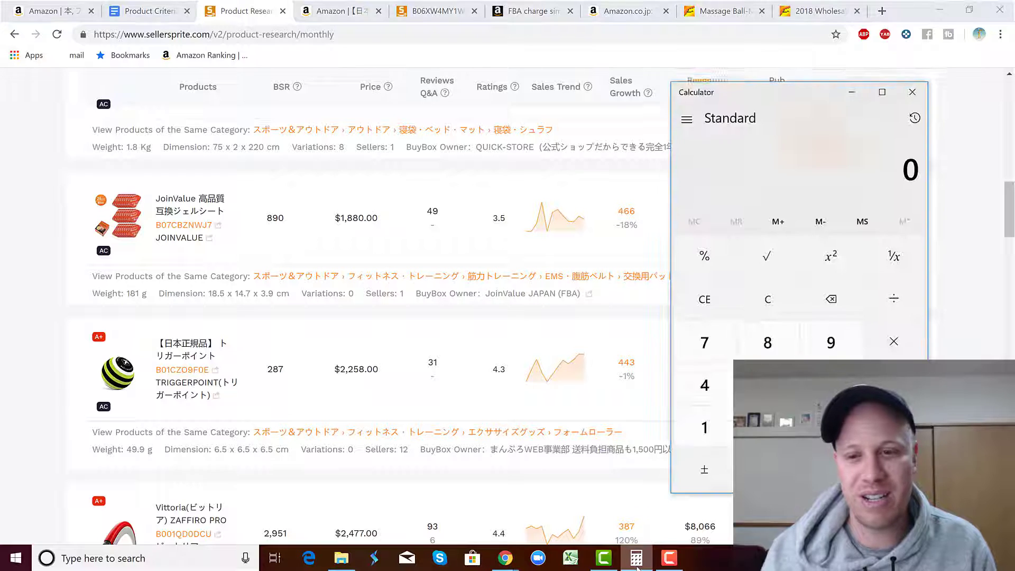
double_click(704, 383)
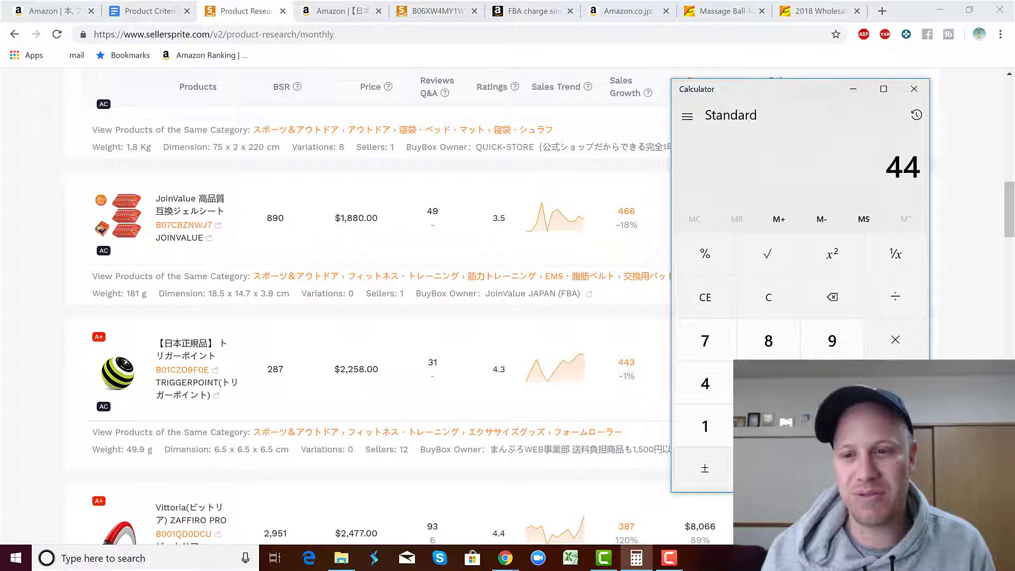
type("3")
left_click(906, 347)
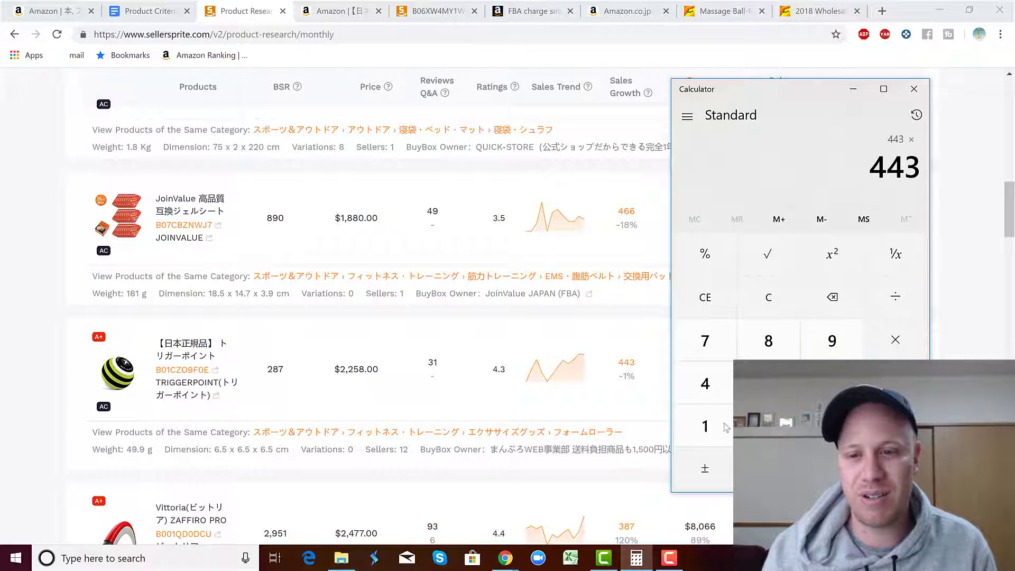
left_click(704, 425)
type("3")
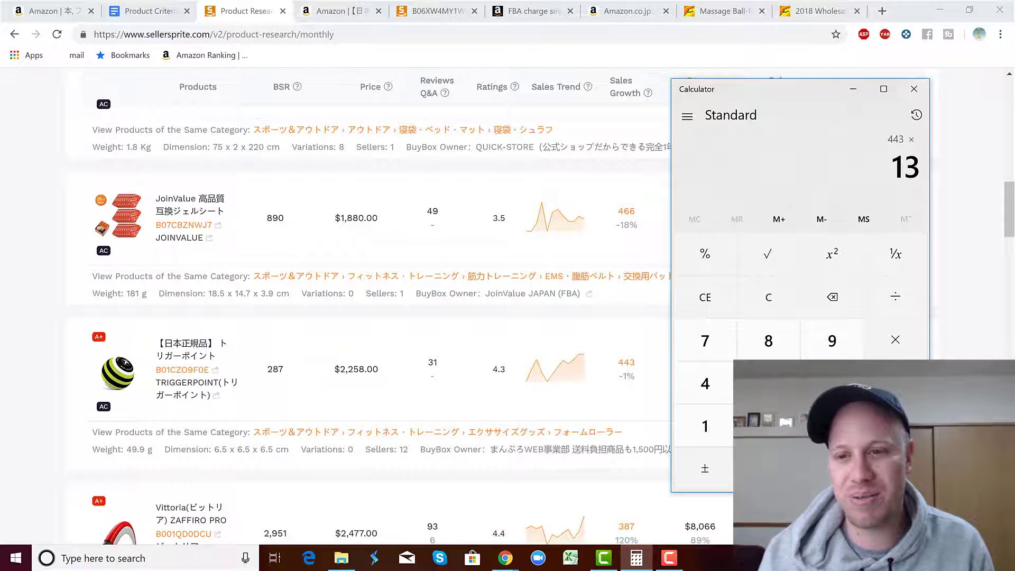
type("00")
key("Return")
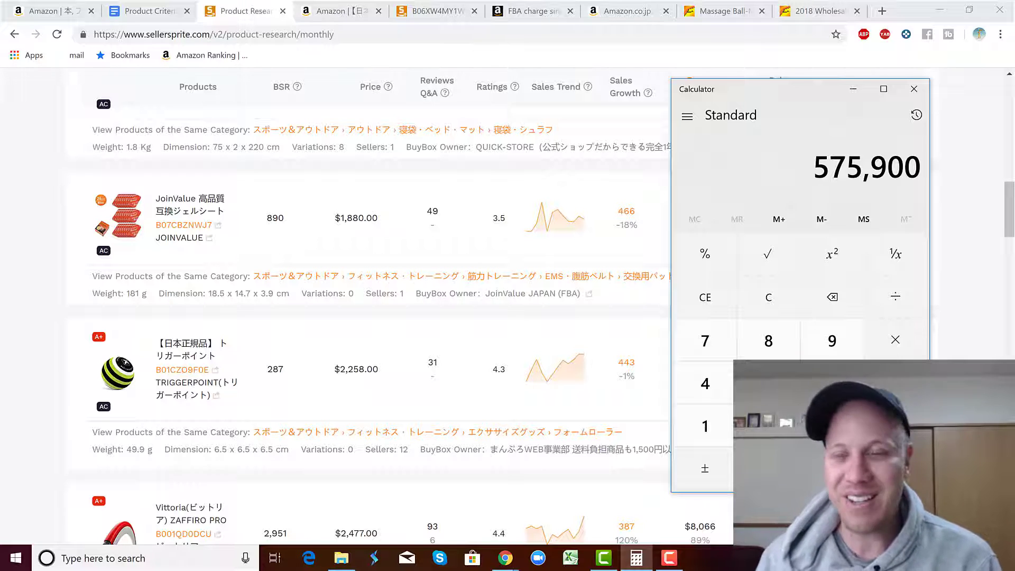
left_click(852, 89)
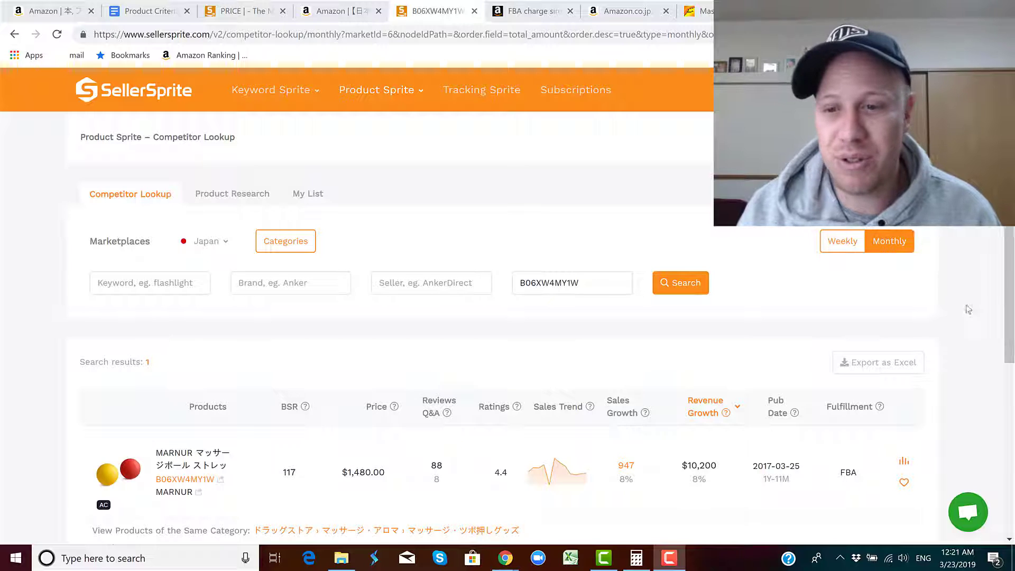
Step: Examine the monthly sales and revenue trend of the MARNUR massage ball B06XW4MY1W in the competitor lookup
left_click(904, 464)
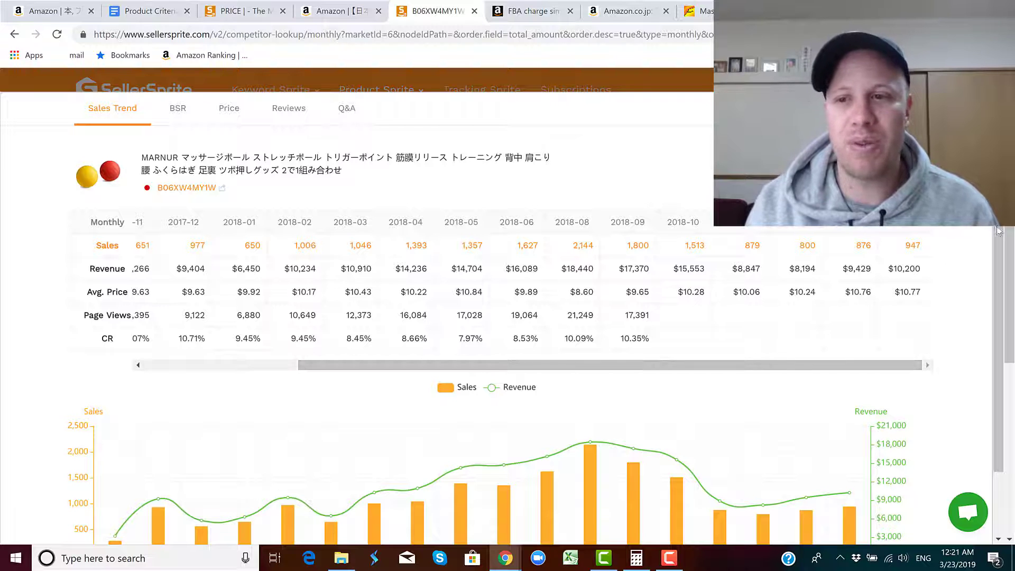
left_click_drag(998, 236, 997, 273)
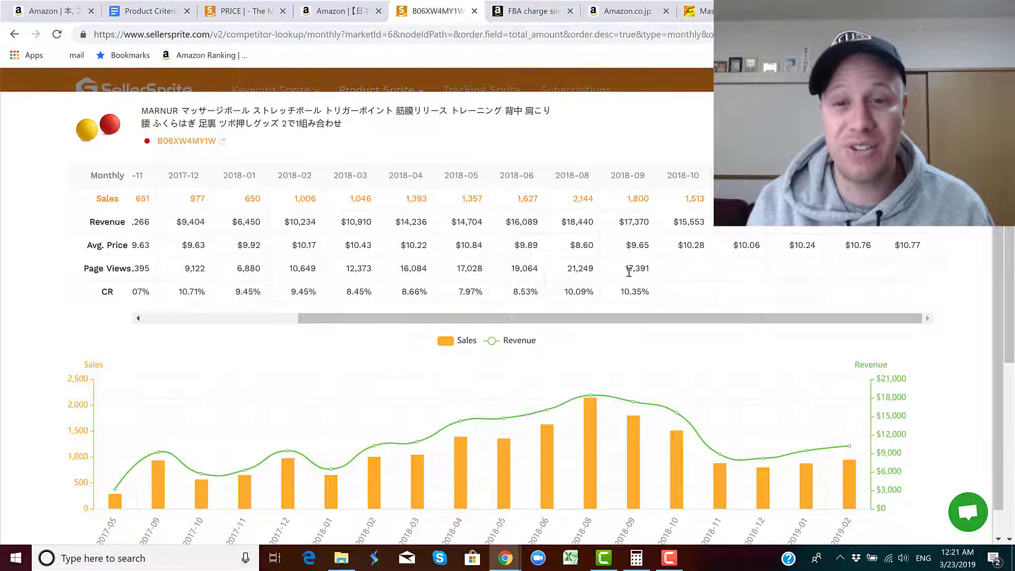
left_click_drag(993, 274, 979, 286)
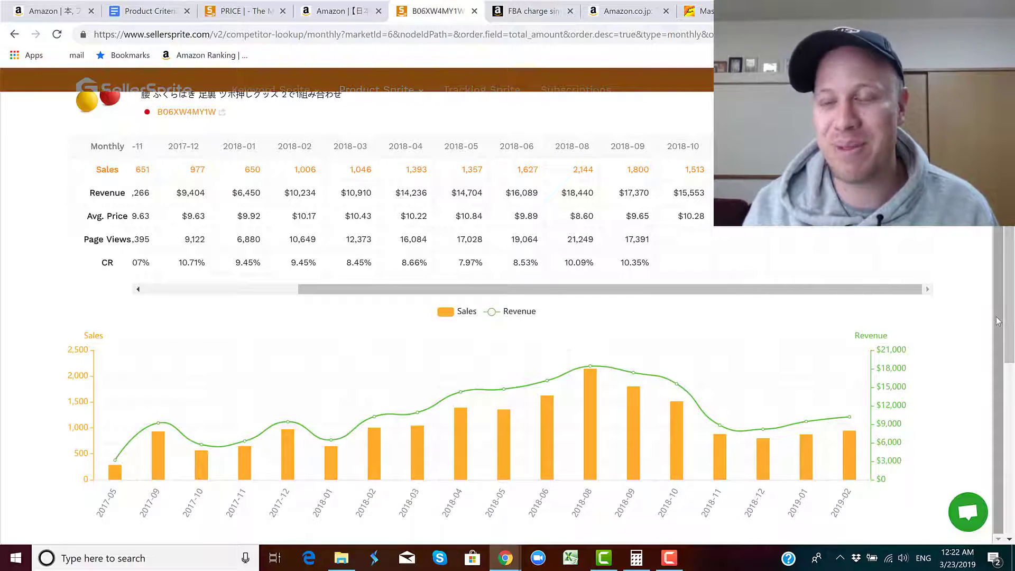
scroll(996, 319, "up", 2)
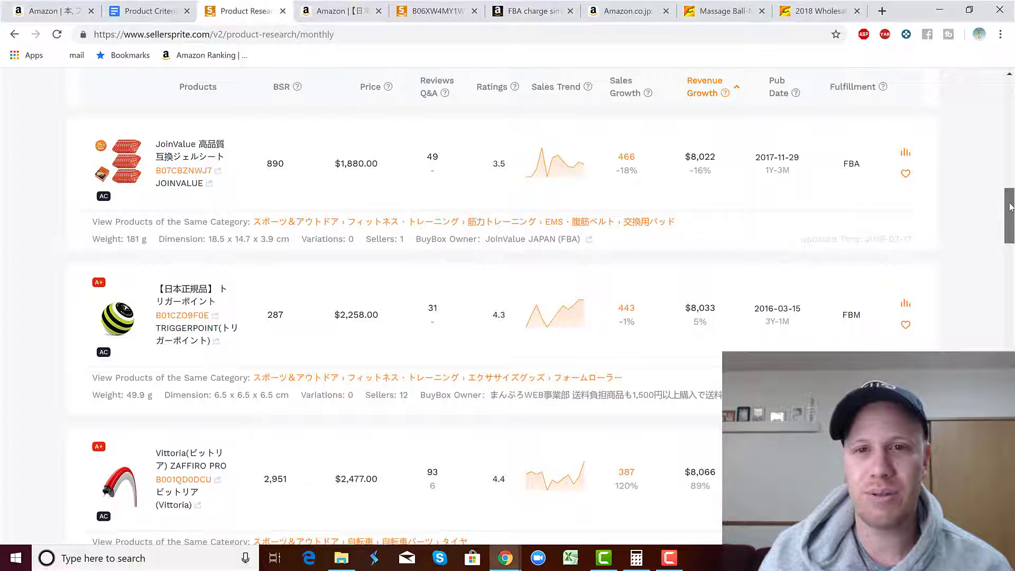
Step: Go from the product research page to SellerSprite's pricing page and compare the monthly packages and their included features
left_click_drag(1009, 206, 1009, 74)
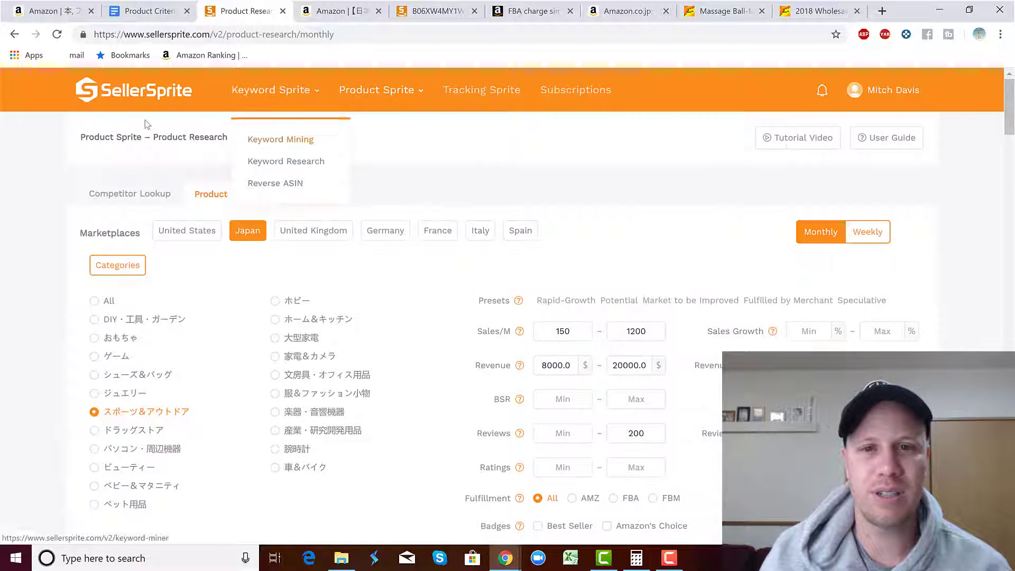
left_click(121, 95)
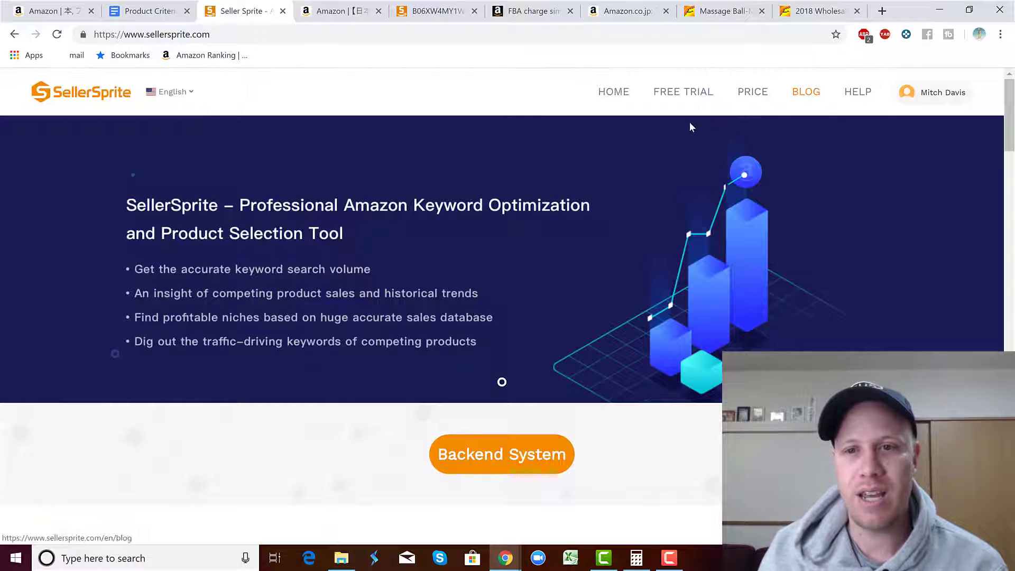
left_click(754, 94)
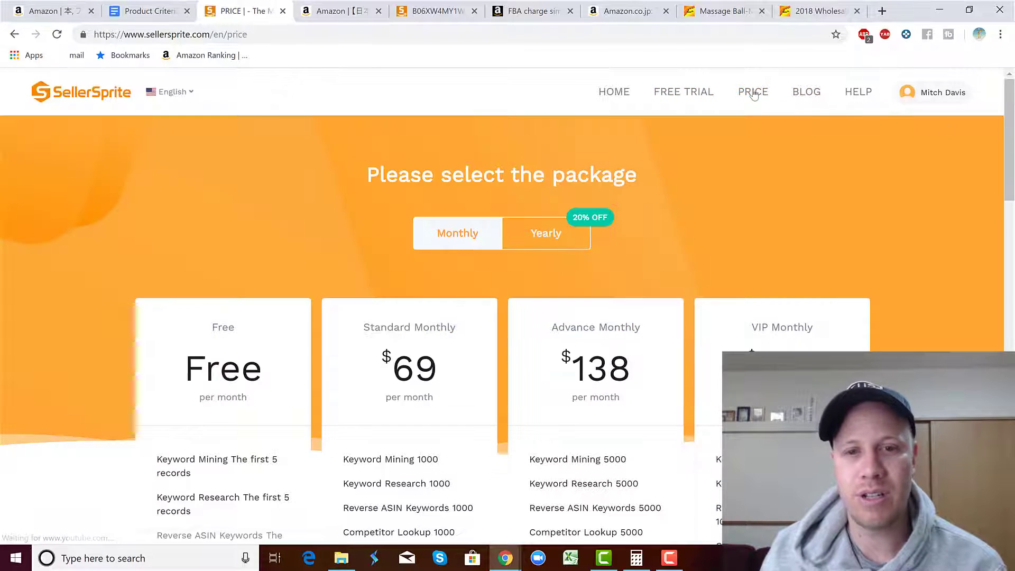
left_click_drag(1012, 153, 1011, 186)
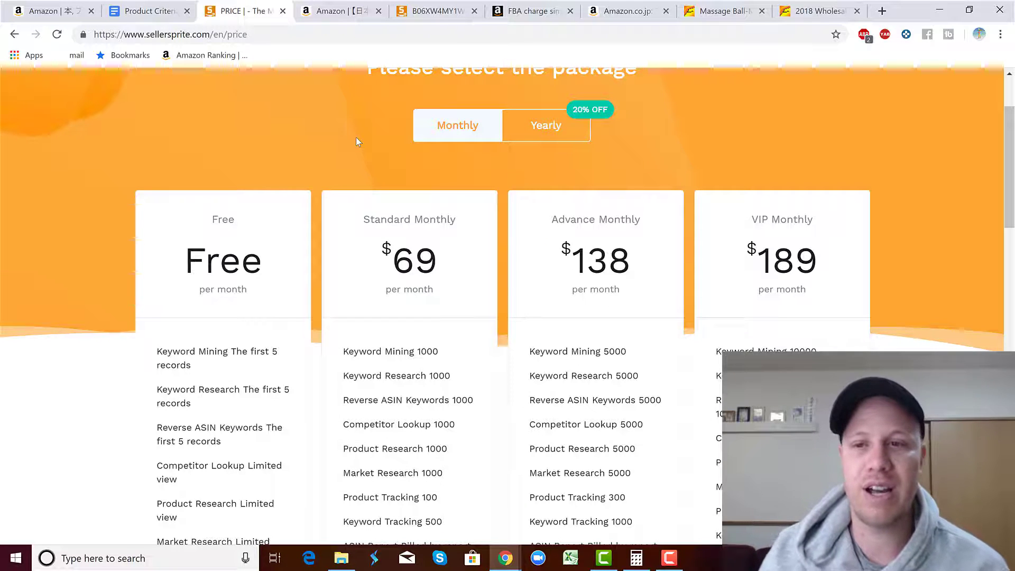
left_click_drag(1009, 140, 1010, 171)
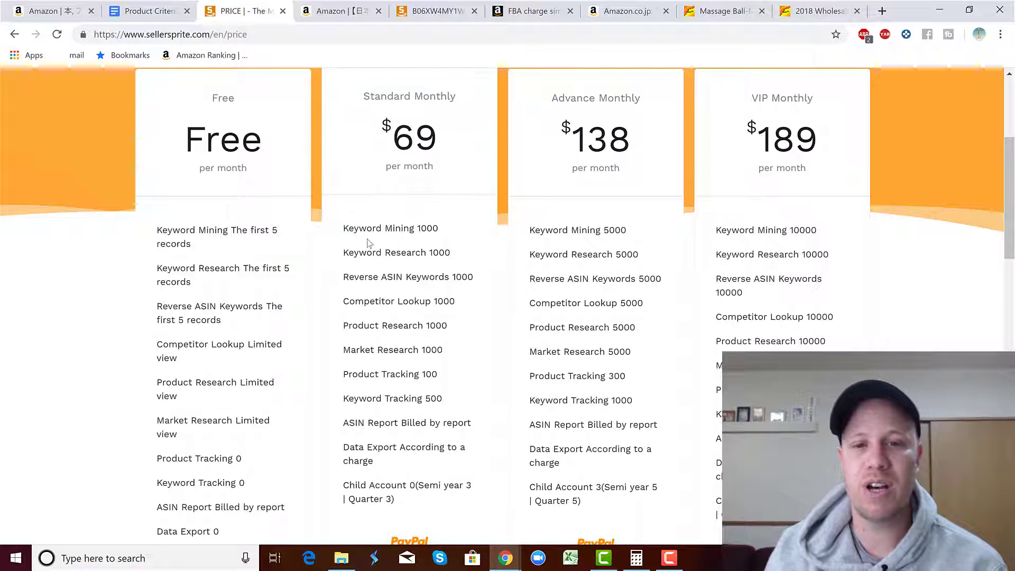